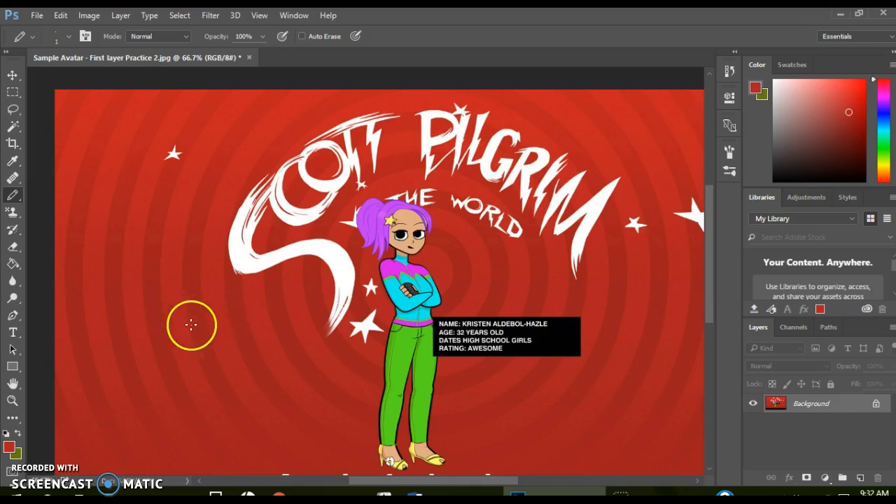
Save the image as a new JPEG named Component 2 Avatar Video with quality 8.
left_click(36, 16)
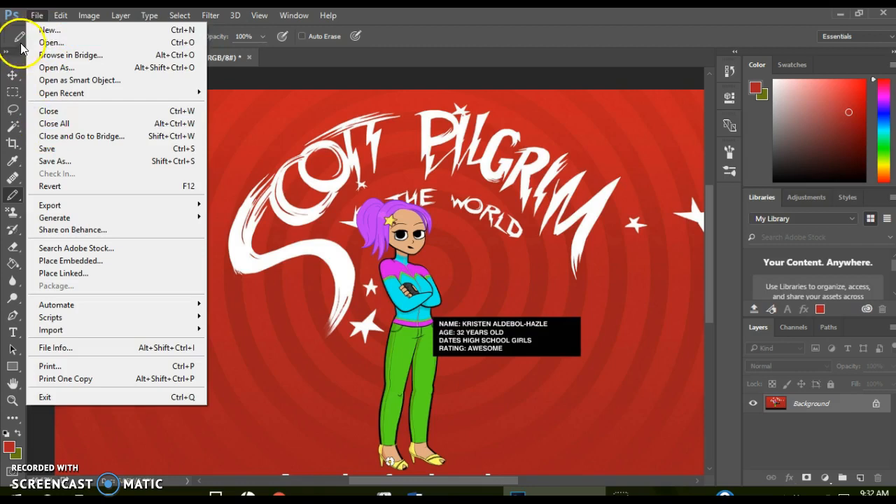
left_click(62, 160)
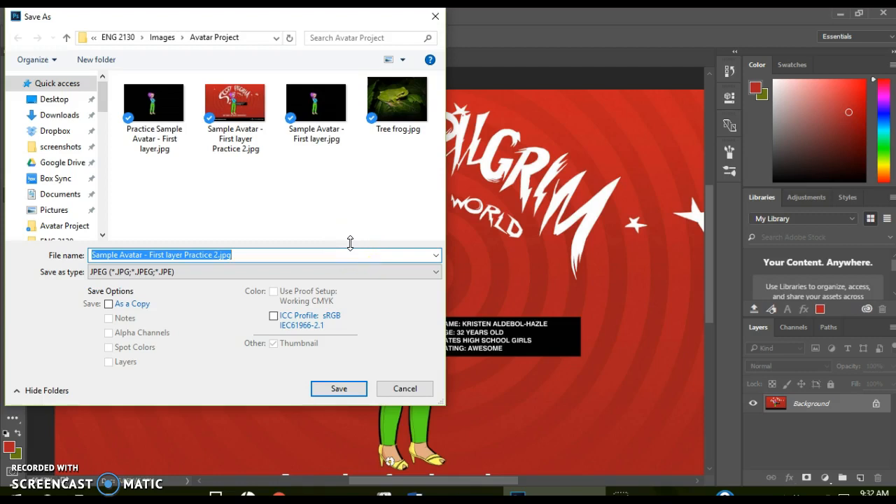
type("C")
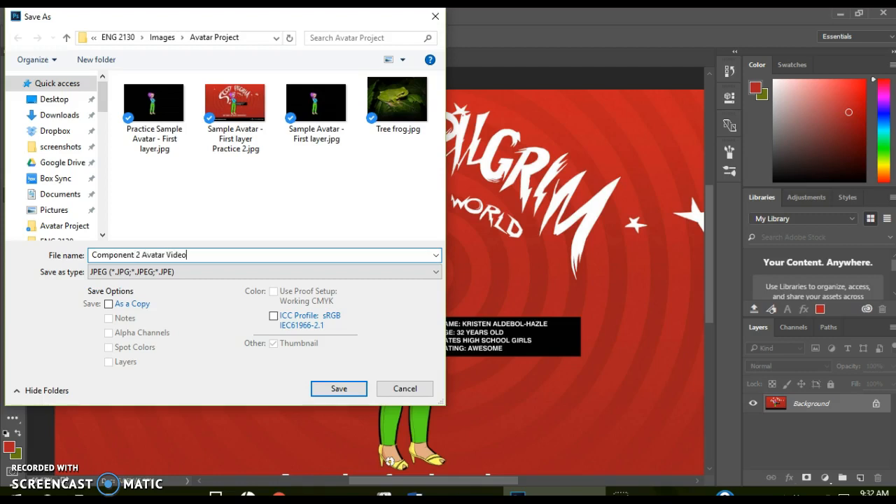
type("omponent 2 Avatar Video")
key("Return")
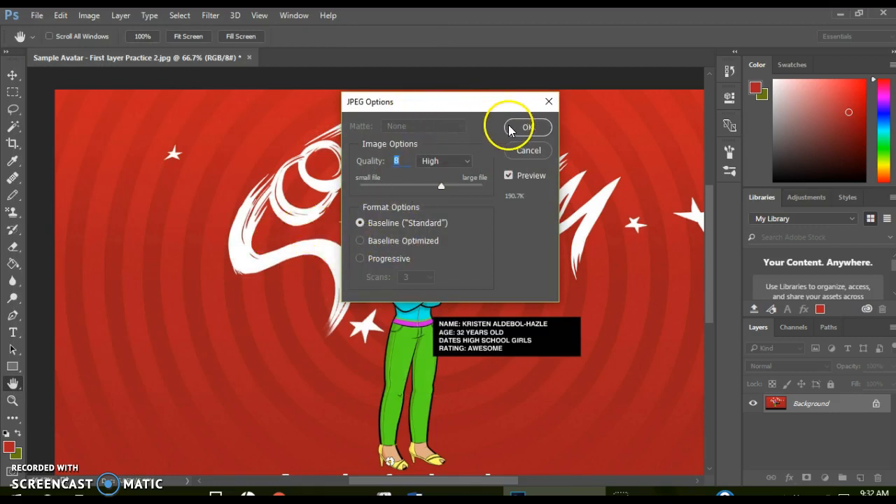
left_click(525, 128)
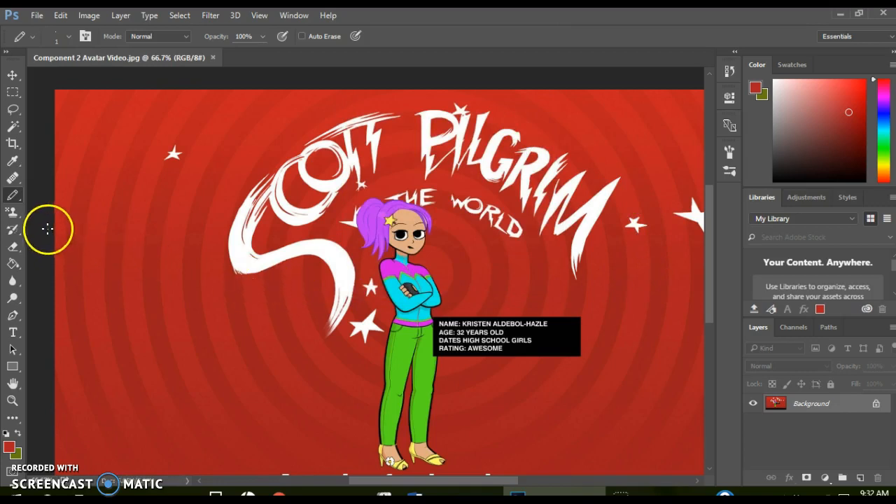
Choose the Paint Bucket and set the foreground colour to black (010101) sampled from the caption box.
left_click(11, 266)
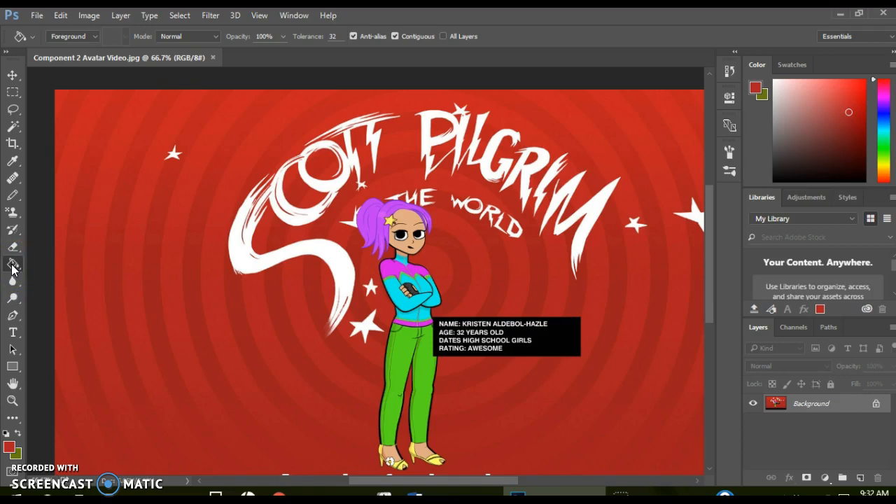
left_click(13, 271)
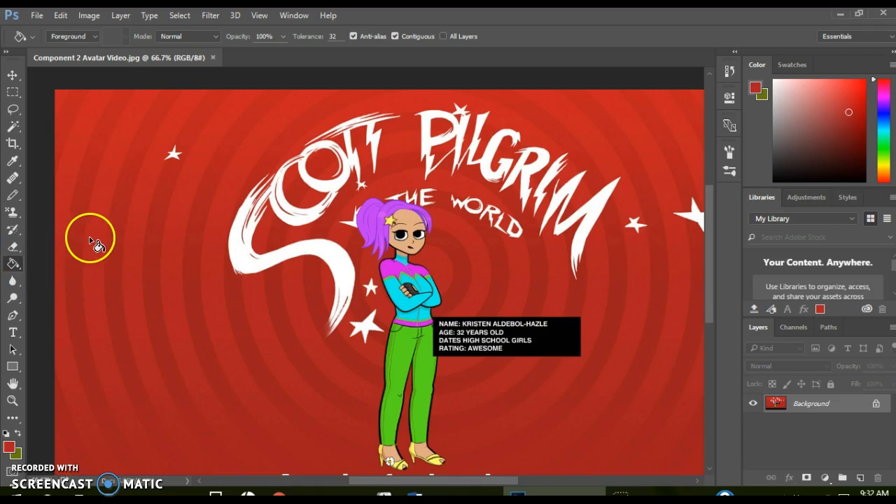
left_click(10, 449)
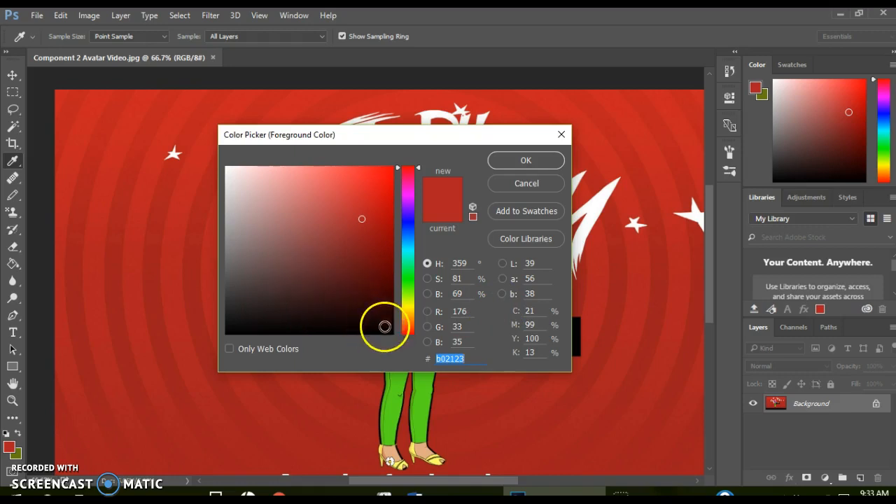
left_click(387, 330)
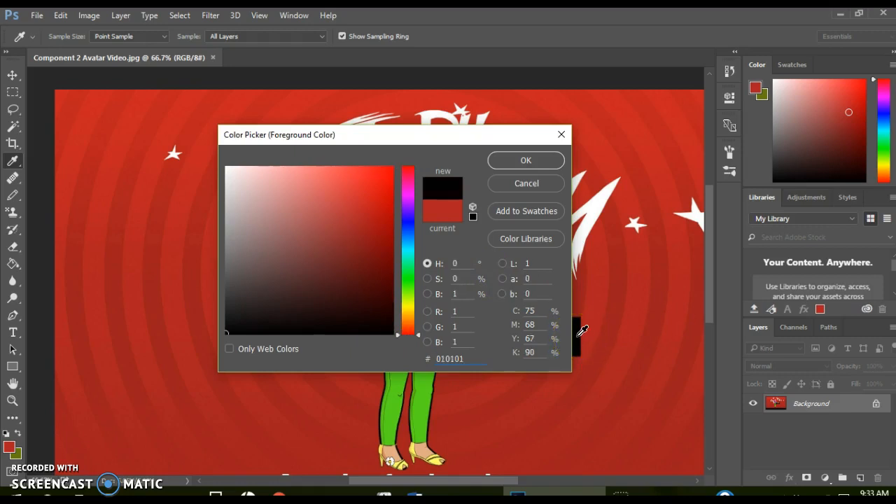
left_click(525, 161)
key("g")
Set the background colour to black sampled from the caption box and fill the red backdrop with black.
left_click(14, 454)
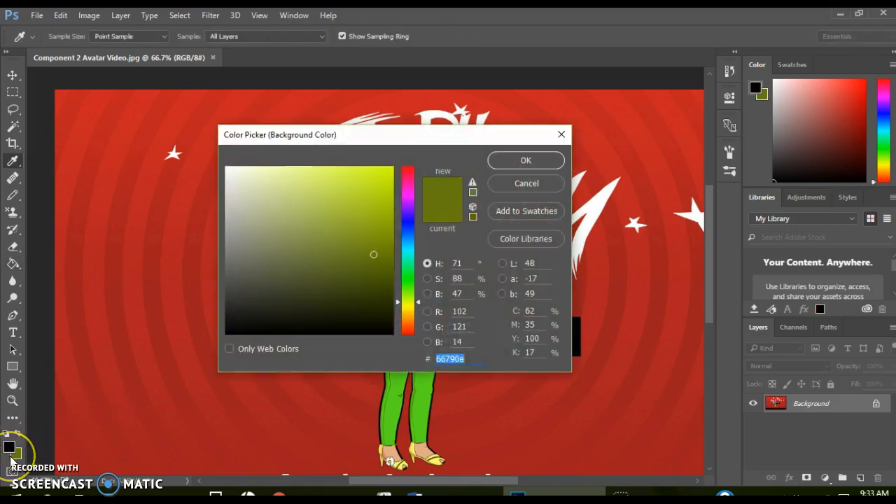
left_click(581, 324)
left_click(522, 162)
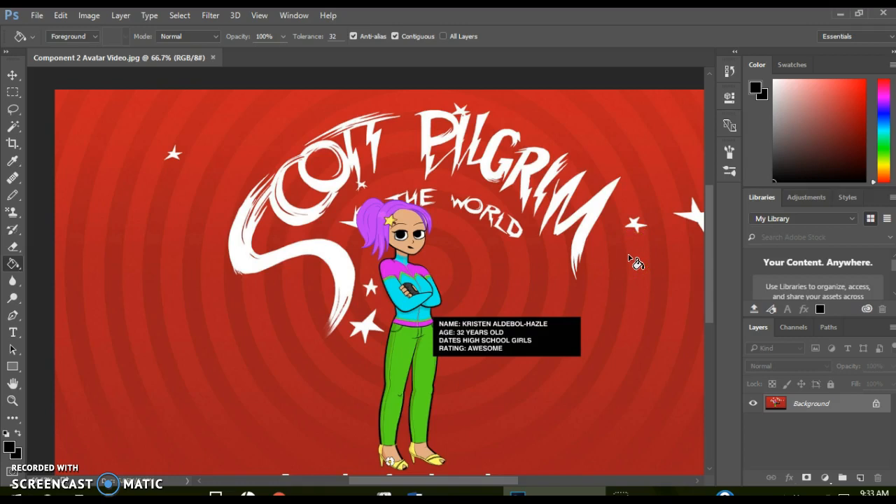
left_click(633, 261)
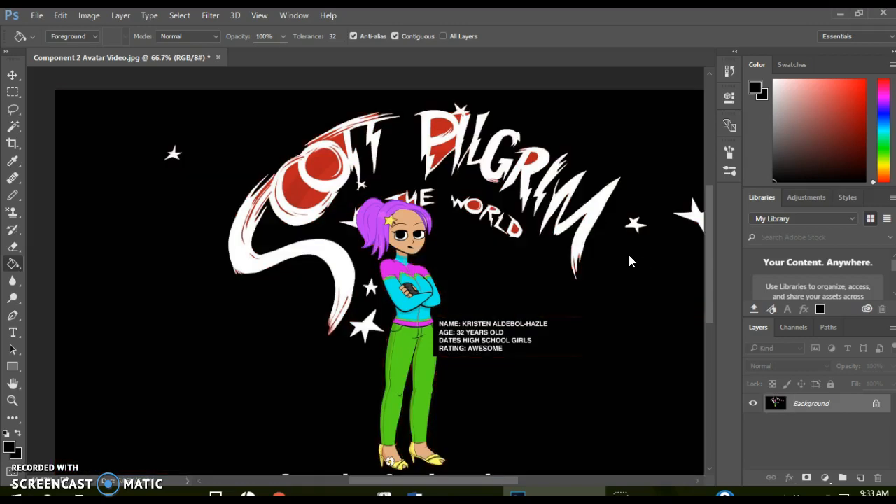
Erase the title lettering, stars and caption text around the character, enlarging the Eraser to 44 px.
left_click(13, 247)
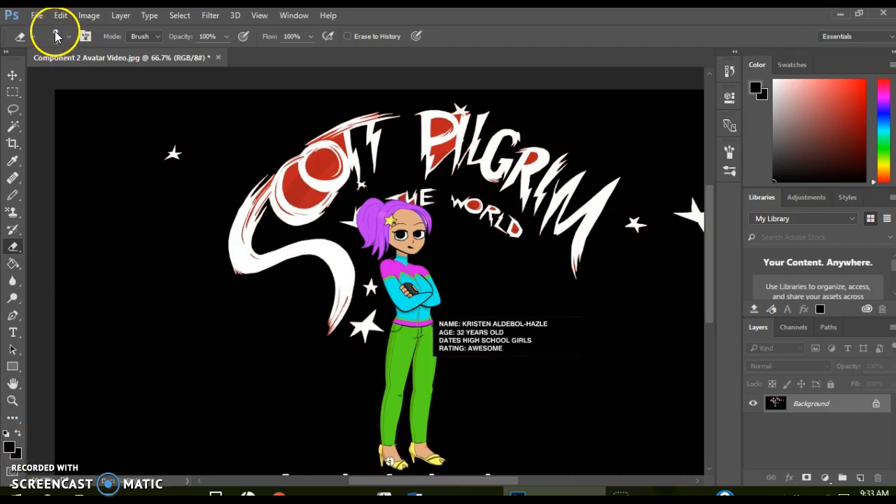
left_click_drag(168, 151, 175, 154)
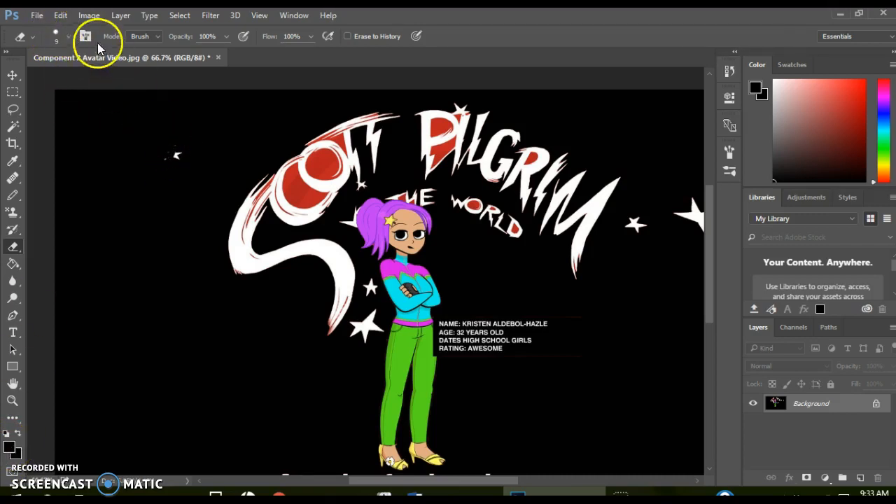
left_click(68, 37)
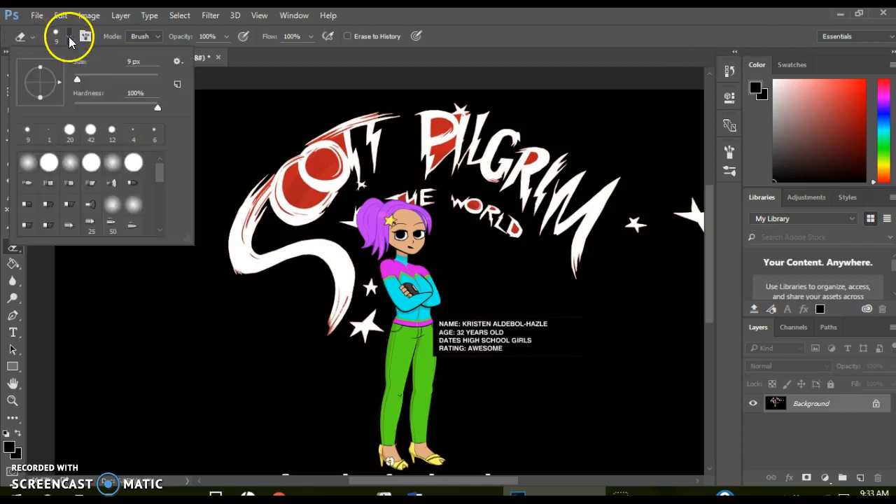
left_click_drag(77, 79, 82, 82)
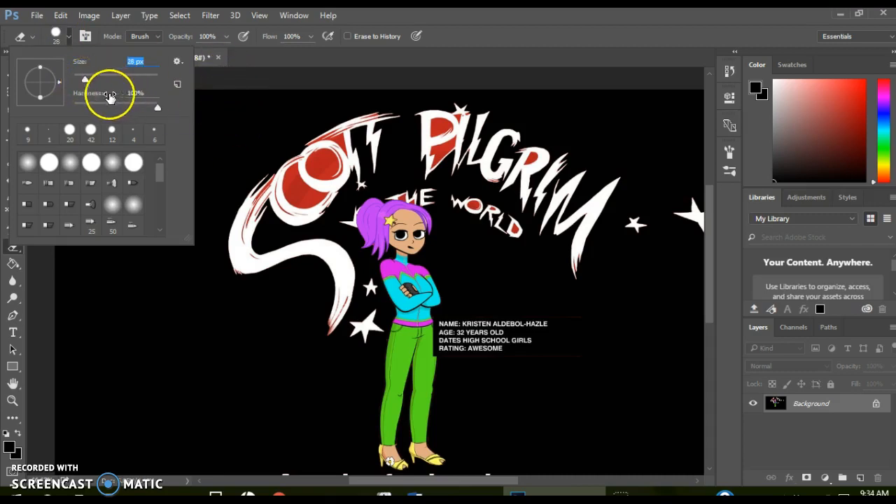
left_click_drag(85, 79, 92, 82)
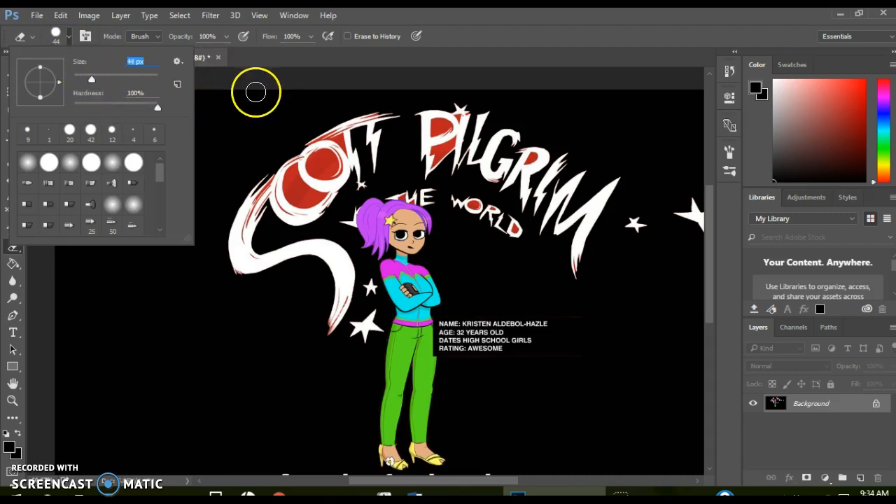
mouse_move(283, 129)
left_mouse_down()
mouse_move(402, 119)
mouse_move(129, 149)
mouse_move(169, 159)
mouse_move(475, 131)
mouse_move(443, 107)
mouse_move(481, 119)
mouse_move(491, 149)
mouse_move(564, 167)
mouse_move(479, 146)
mouse_move(568, 176)
mouse_move(490, 182)
mouse_move(514, 187)
mouse_move(534, 206)
mouse_move(566, 194)
mouse_move(530, 224)
mouse_move(575, 238)
mouse_move(592, 232)
mouse_move(526, 225)
mouse_move(576, 246)
mouse_move(579, 286)
mouse_move(561, 272)
mouse_move(651, 222)
mouse_move(690, 217)
mouse_move(698, 200)
mouse_move(702, 237)
mouse_move(615, 330)
mouse_move(554, 344)
mouse_move(530, 318)
mouse_move(527, 348)
mouse_move(516, 354)
mouse_move(509, 319)
mouse_move(503, 348)
mouse_move(488, 351)
mouse_move(480, 325)
mouse_move(477, 352)
mouse_move(469, 318)
mouse_move(466, 347)
mouse_move(460, 323)
mouse_move(454, 352)
mouse_move(452, 347)
left_mouse_up()
mouse_move(526, 222)
left_mouse_down()
mouse_move(513, 251)
mouse_move(503, 251)
mouse_move(483, 198)
mouse_move(462, 194)
mouse_move(464, 222)
mouse_move(454, 208)
mouse_move(468, 147)
mouse_move(471, 162)
mouse_move(430, 157)
mouse_move(453, 152)
mouse_move(423, 171)
mouse_move(435, 200)
mouse_move(396, 188)
mouse_move(377, 156)
mouse_move(357, 184)
mouse_move(361, 160)
mouse_move(340, 178)
mouse_move(347, 155)
mouse_move(313, 154)
mouse_move(295, 177)
mouse_move(291, 156)
mouse_move(246, 205)
mouse_move(283, 190)
mouse_move(325, 185)
mouse_move(317, 202)
mouse_move(343, 190)
mouse_move(236, 265)
mouse_move(235, 247)
mouse_move(221, 248)
mouse_move(235, 232)
mouse_move(304, 249)
mouse_move(271, 250)
mouse_move(224, 279)
mouse_move(314, 261)
mouse_move(332, 240)
mouse_move(355, 299)
mouse_move(330, 258)
mouse_move(336, 331)
mouse_move(341, 306)
mouse_move(345, 335)
mouse_move(363, 321)
mouse_move(363, 343)
mouse_move(369, 324)
mouse_move(374, 334)
mouse_move(366, 282)
left_mouse_up()
Erase the tagline "An epic of epic epicness." and the leftover specks below the character's shoes.
scroll(246, 259, "down", 5)
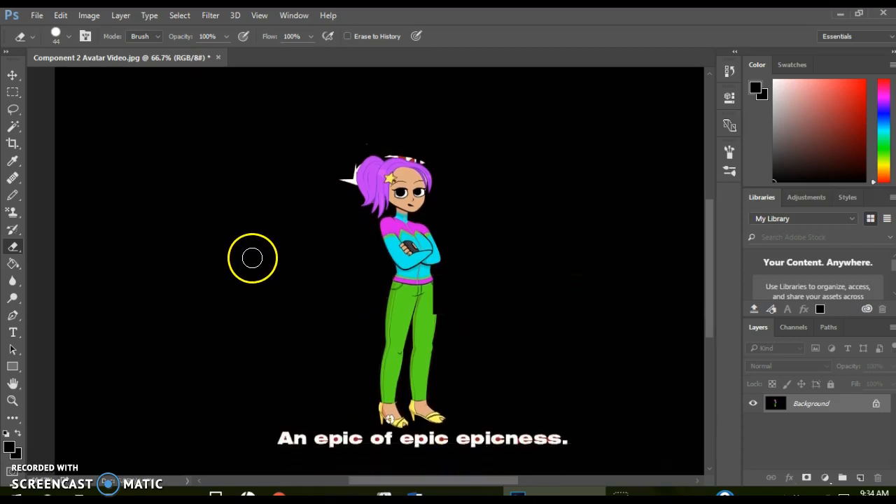
mouse_move(273, 385)
left_mouse_down()
mouse_move(561, 386)
mouse_move(585, 390)
mouse_move(589, 438)
mouse_move(685, 431)
mouse_move(637, 450)
mouse_move(702, 450)
mouse_move(224, 454)
mouse_move(317, 439)
mouse_move(44, 436)
left_mouse_up()
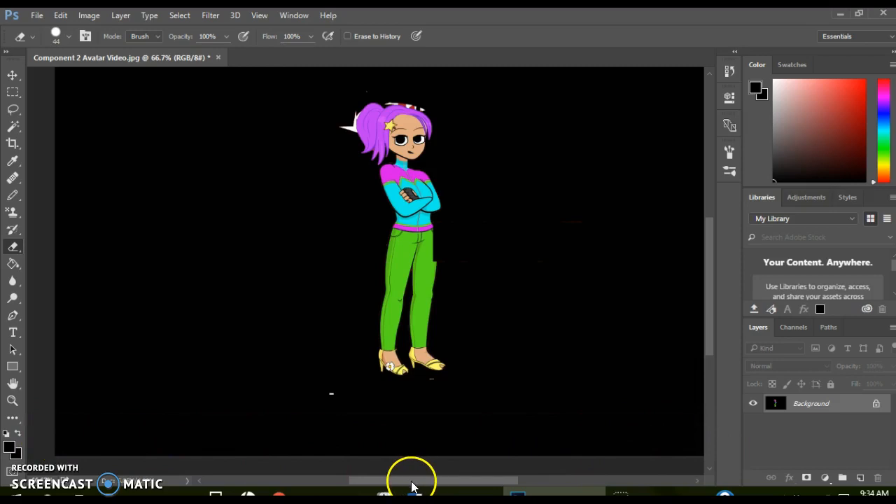
left_click_drag(378, 485, 466, 462)
mouse_move(709, 351)
left_mouse_down()
mouse_move(704, 297)
mouse_move(710, 355)
left_mouse_up()
left_click_drag(574, 420, 643, 420)
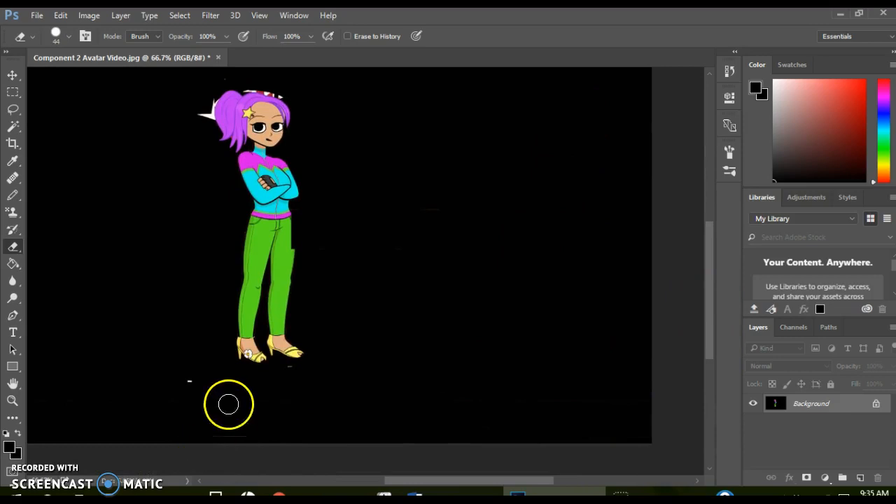
left_click(194, 384)
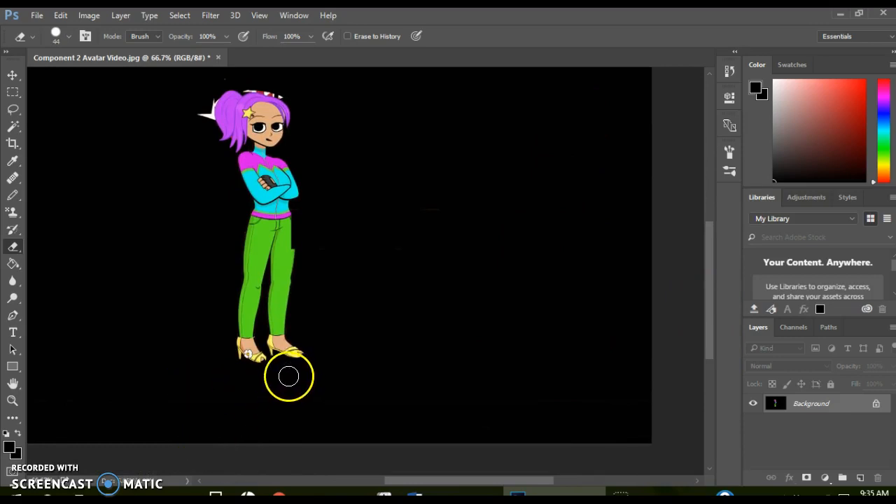
Reduce the Eraser size to 10 px for detailed cleanup around the character's hair.
scroll(456, 341, "up", 1)
scroll(455, 341, "up", 2)
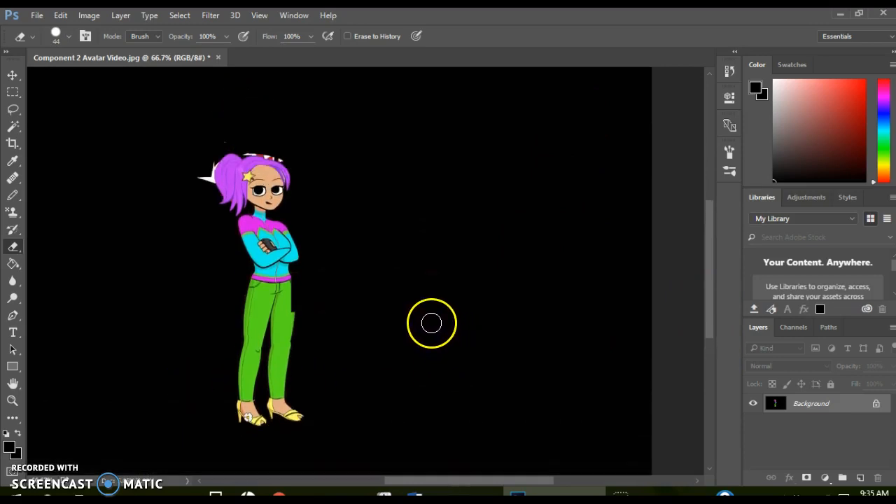
left_click_drag(489, 488, 450, 483)
scroll(543, 275, "up", 1)
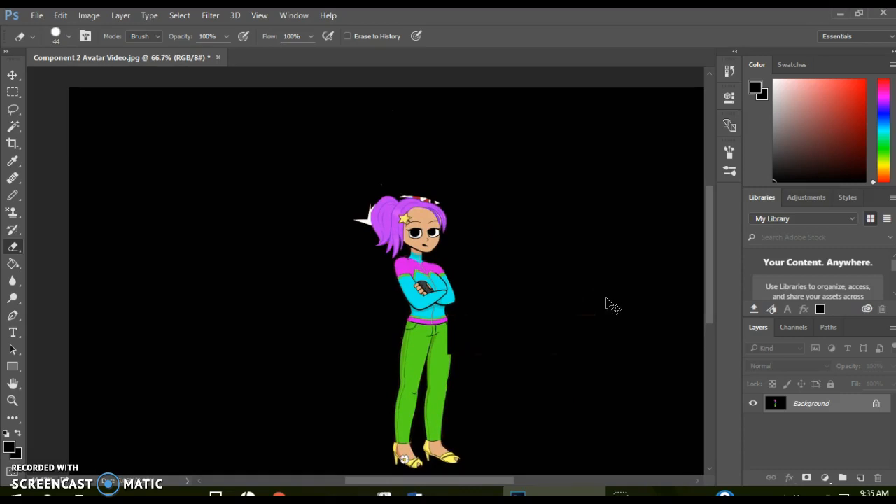
key("ctrl+plus")
key("ctrl+plus")
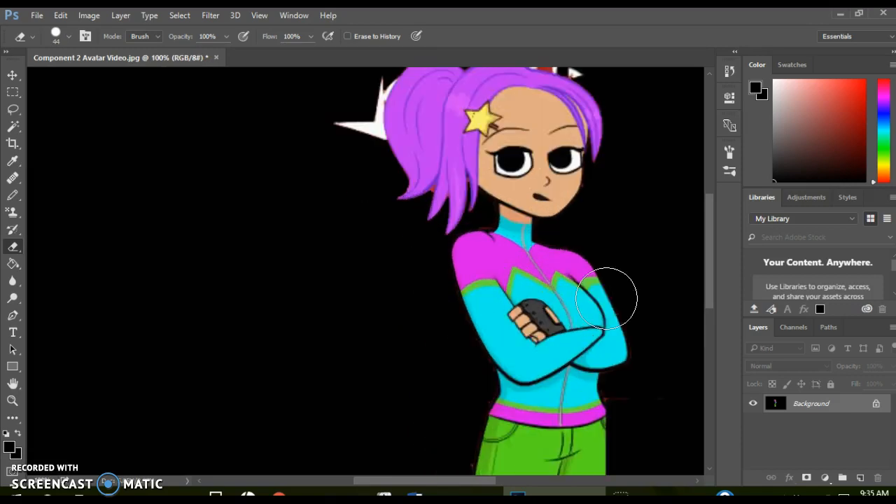
left_click_drag(708, 246, 711, 209)
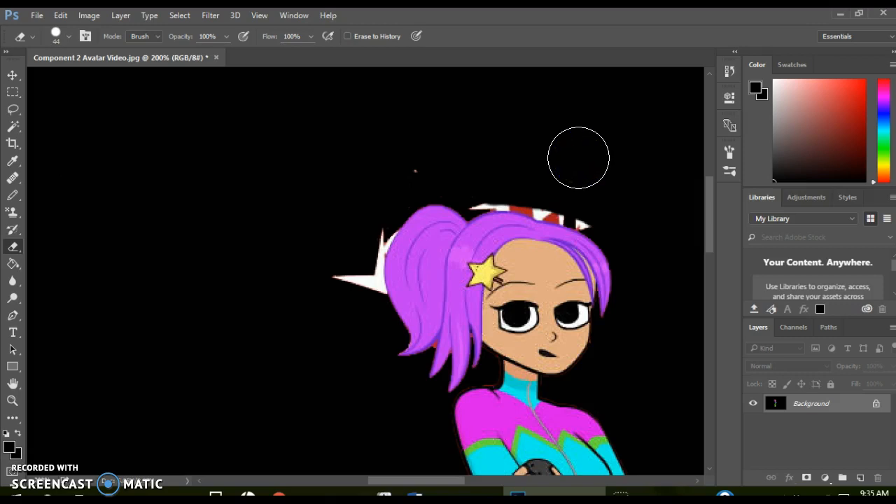
mouse_move(566, 156)
left_mouse_down()
mouse_move(542, 195)
mouse_move(564, 203)
left_mouse_up()
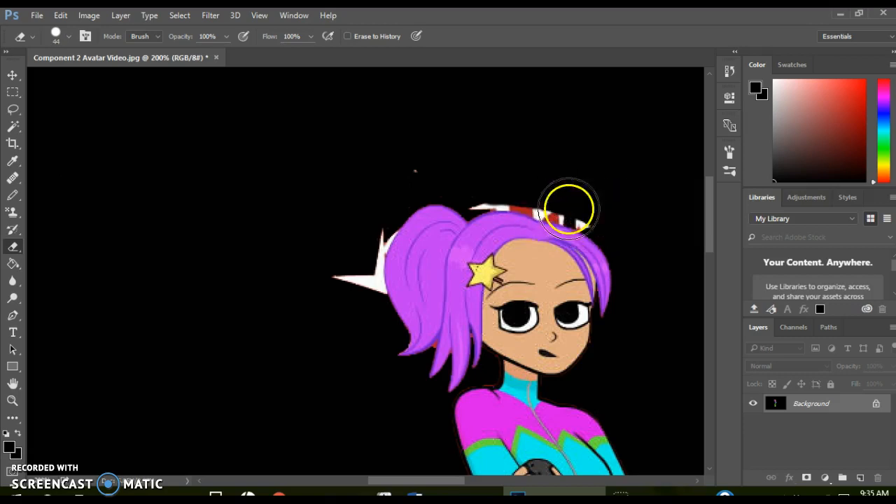
left_click(68, 36)
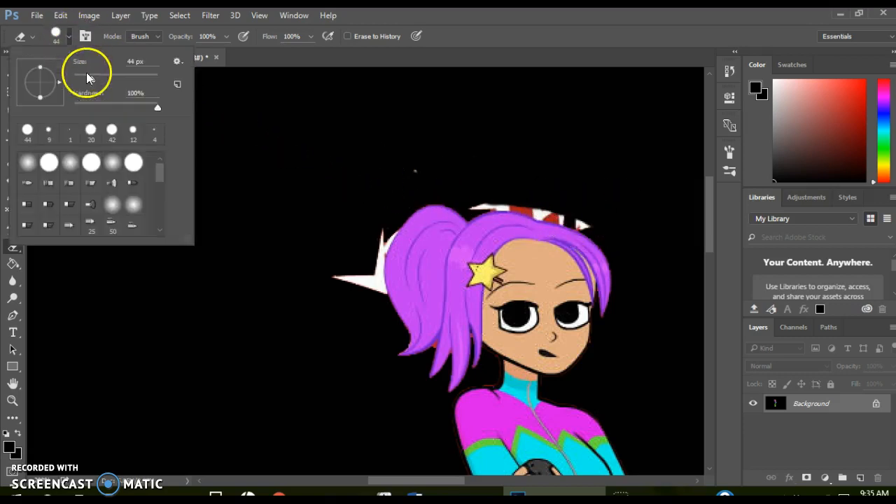
left_click_drag(90, 81, 77, 79)
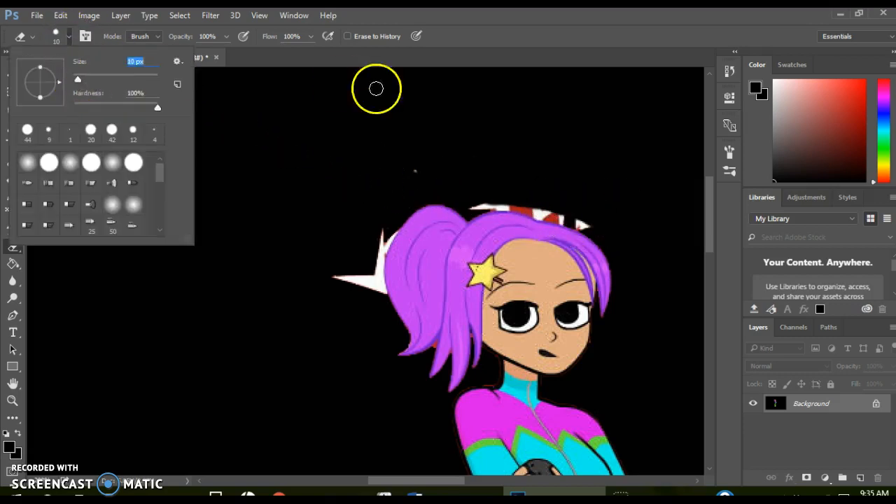
Erase the stray speck, the lettering remnants above the hair and the white star beside the ponytail.
left_click(415, 171)
mouse_move(471, 204)
left_mouse_down()
mouse_move(516, 204)
mouse_move(582, 224)
left_mouse_up()
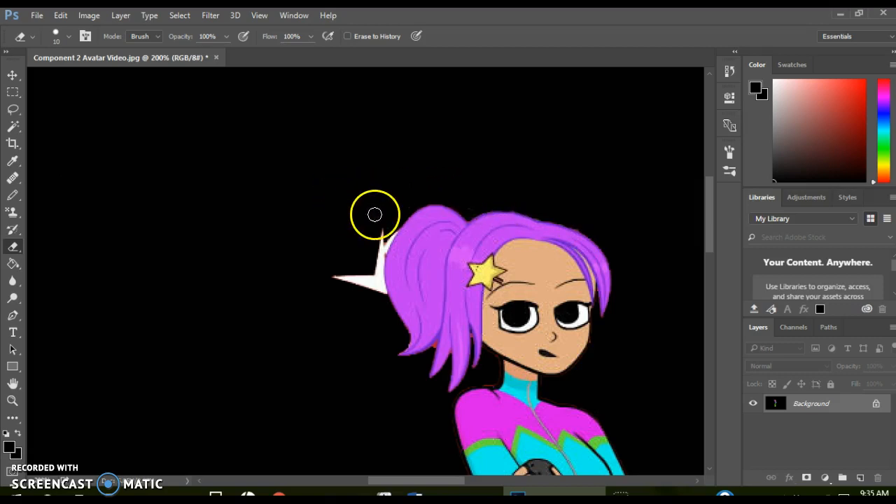
mouse_move(380, 235)
left_mouse_down()
mouse_move(383, 296)
mouse_move(362, 283)
mouse_move(373, 286)
mouse_move(368, 278)
mouse_move(334, 278)
mouse_move(380, 252)
left_mouse_up()
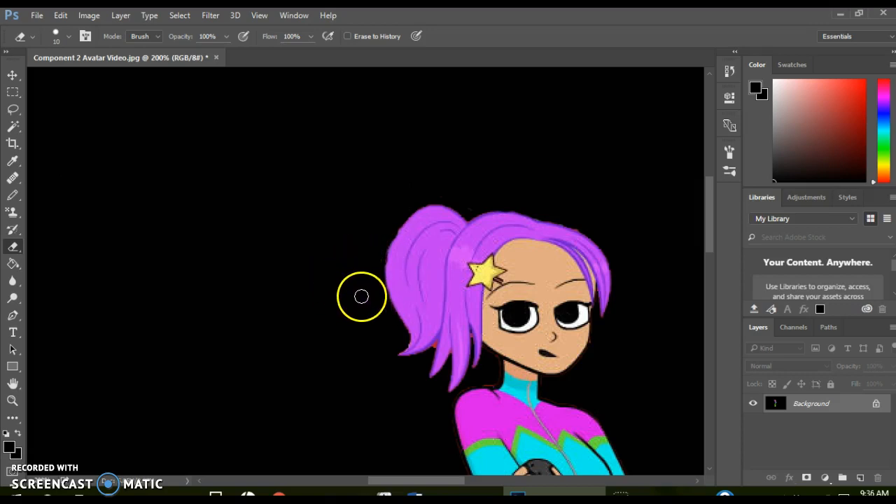
Erase the thin red outline remnants of the caption box beside the character's waist and leg.
scroll(304, 240, "down", 5)
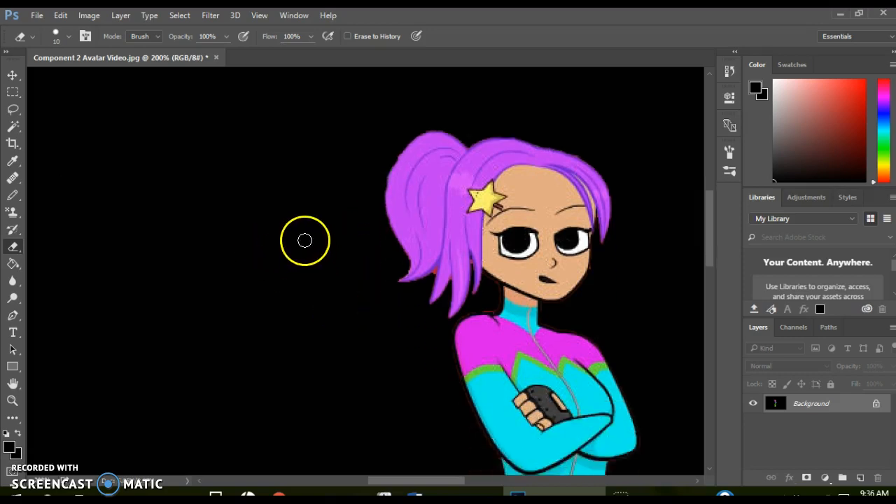
scroll(335, 227, "down", 5)
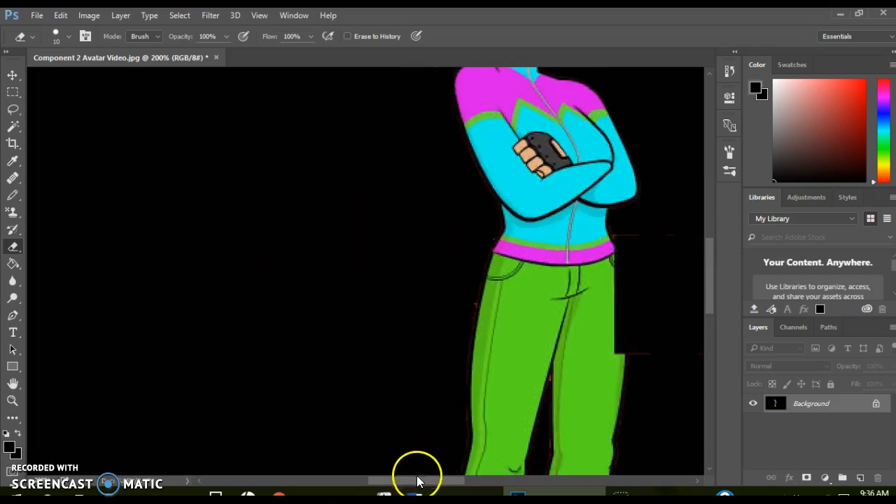
left_click_drag(408, 481, 474, 481)
mouse_move(547, 248)
left_mouse_down()
mouse_move(584, 234)
mouse_move(552, 236)
mouse_move(600, 225)
mouse_move(583, 365)
mouse_move(588, 319)
mouse_move(450, 365)
mouse_move(466, 351)
mouse_move(380, 370)
mouse_move(243, 352)
left_mouse_up()
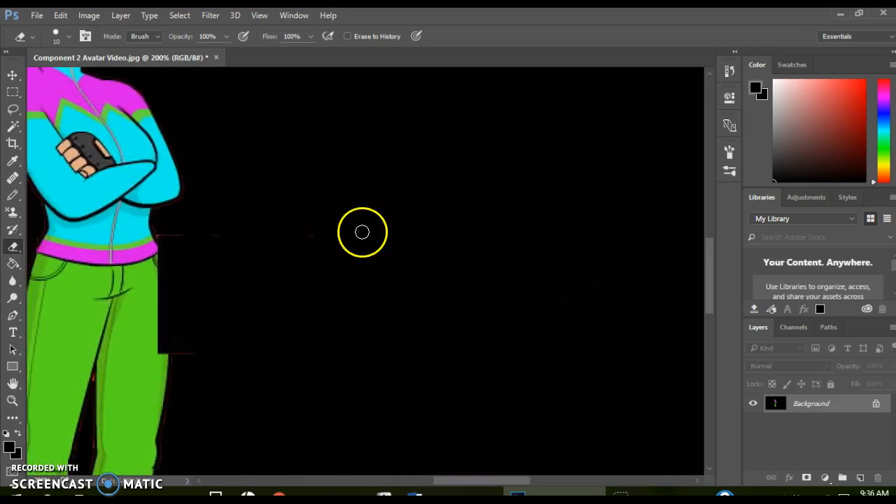
mouse_move(325, 234)
left_mouse_down()
mouse_move(184, 242)
mouse_move(168, 234)
mouse_move(180, 356)
mouse_move(198, 356)
left_mouse_up()
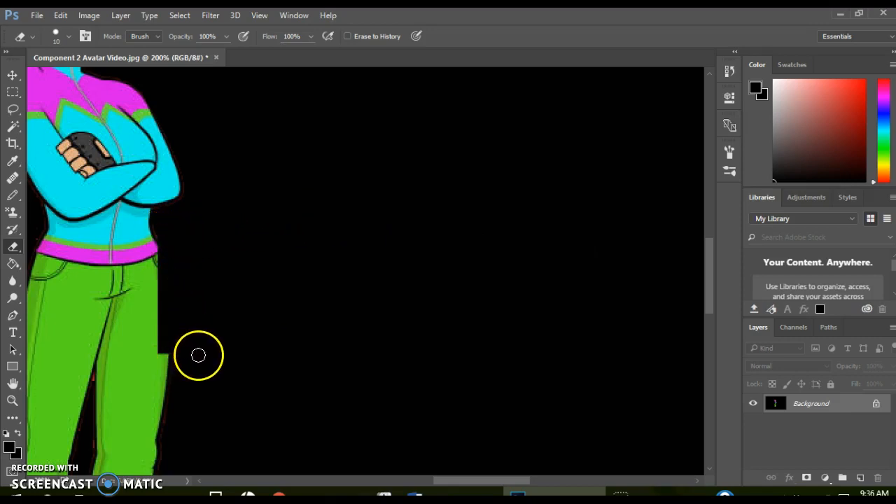
left_click_drag(485, 487, 456, 471)
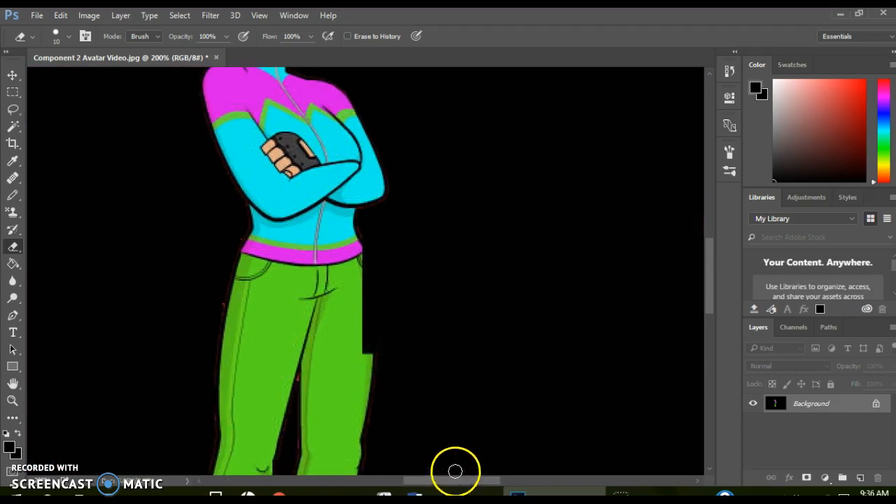
Review the cleaned-up character from head to shoes at 66.7% zoom.
scroll(512, 369, "up", 8)
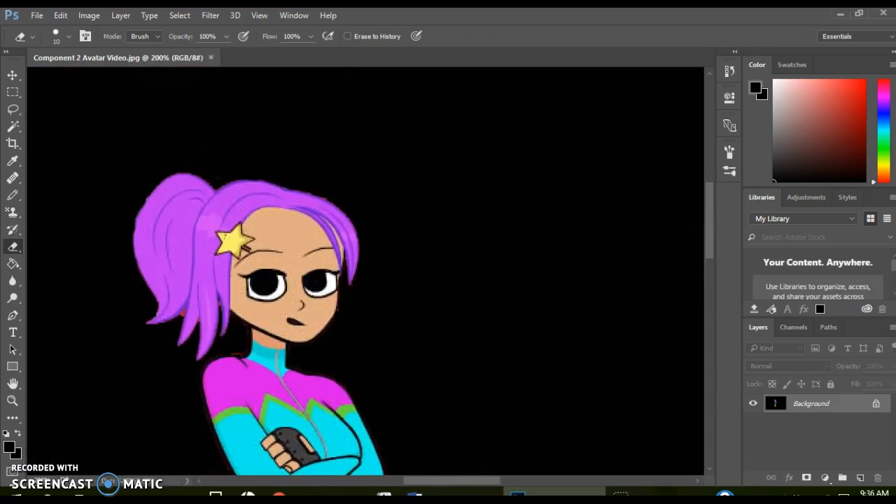
left_click(36, 15)
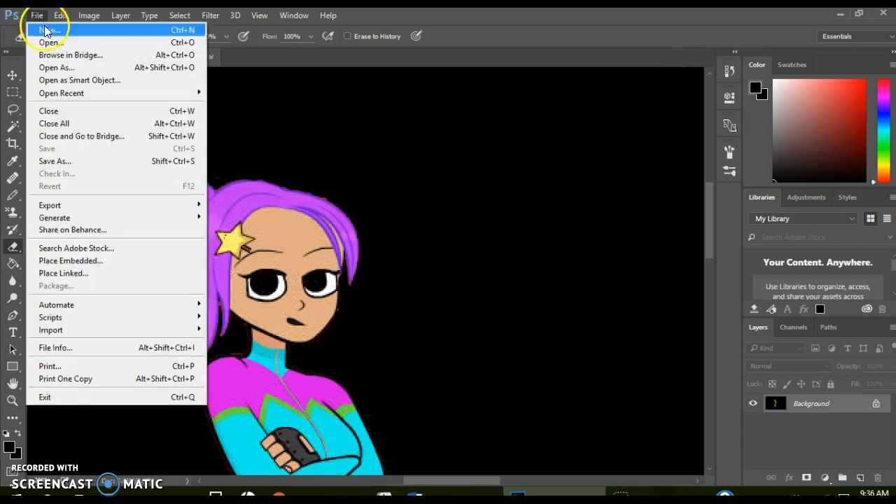
left_click(481, 14)
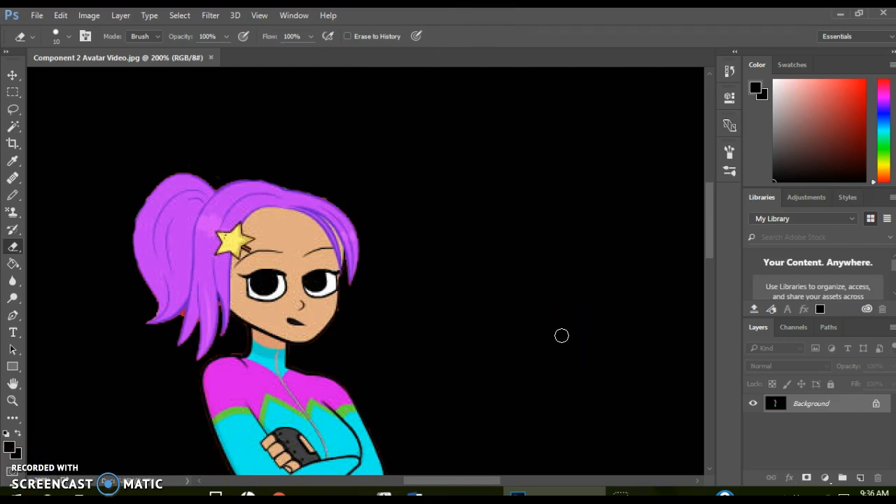
left_click_drag(476, 484, 458, 485)
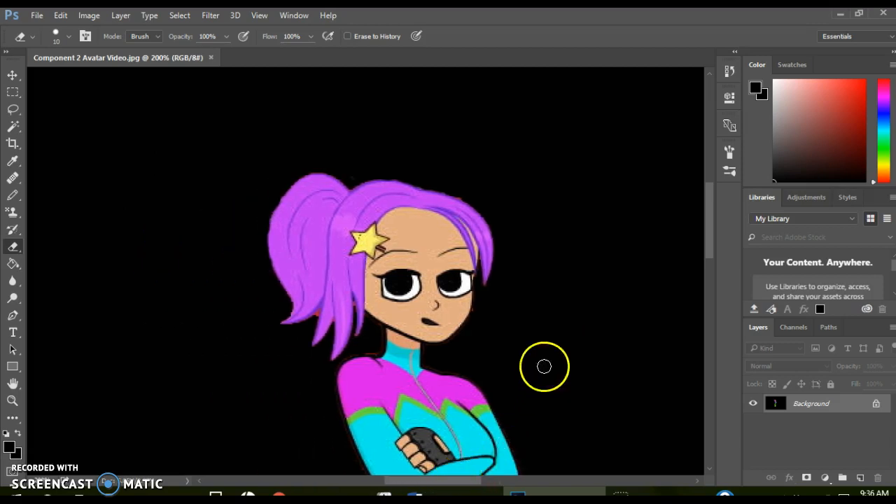
key("XF86AudioLowerVolume")
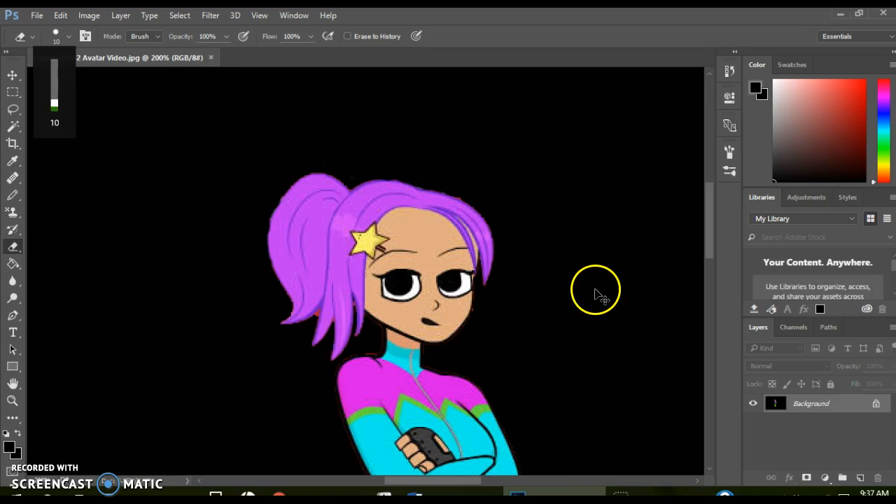
key("ctrl+minus")
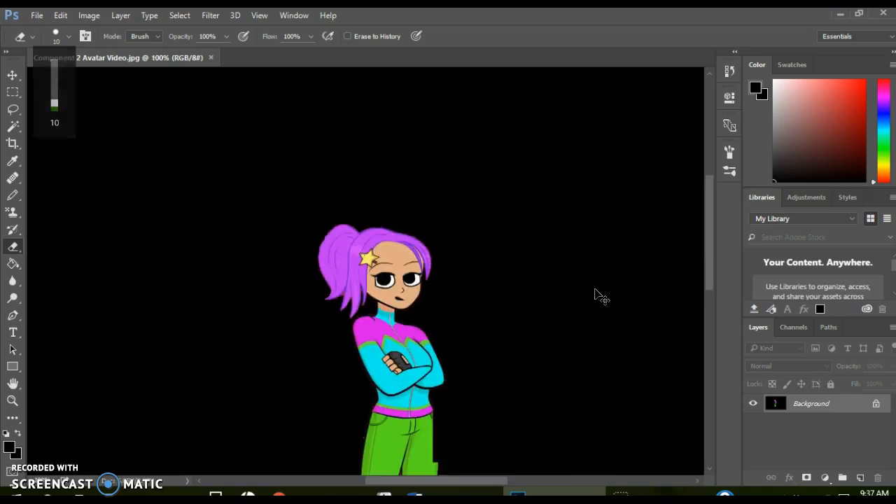
key("ctrl+minus")
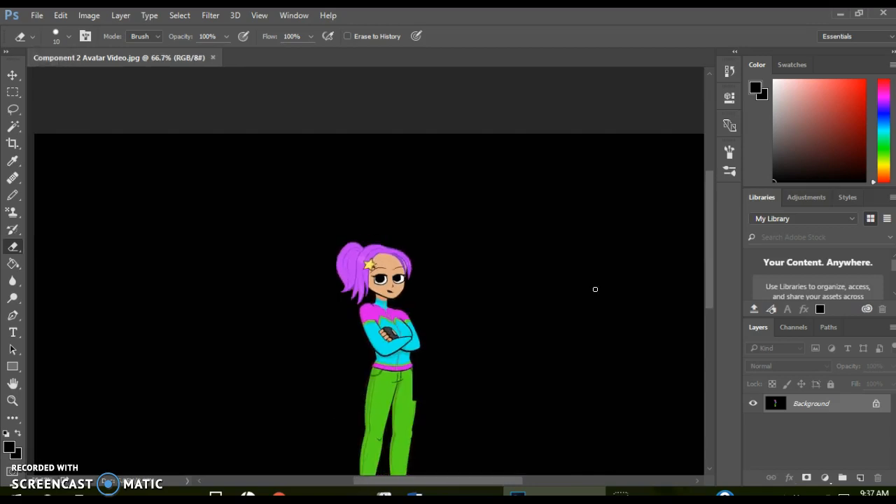
mouse_move(708, 201)
left_mouse_down()
mouse_move(709, 230)
mouse_move(706, 215)
left_mouse_up()
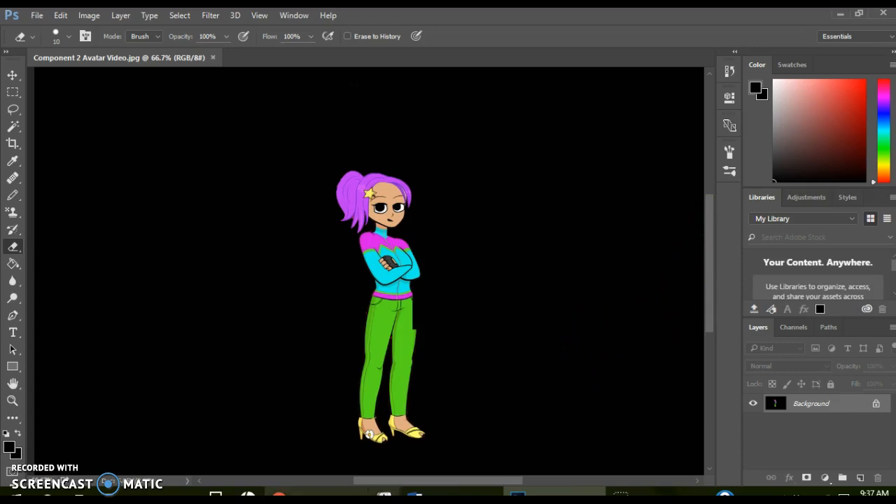
left_click(329, 491)
left_click(625, 15)
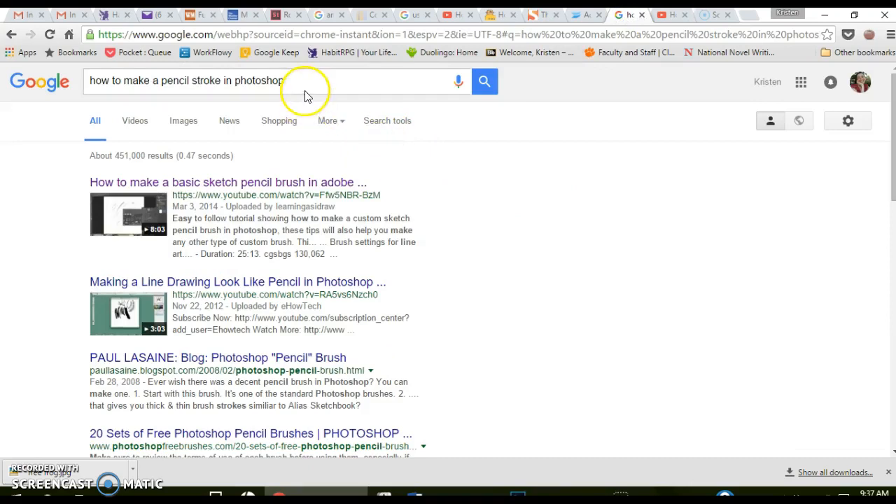
left_click(322, 33)
key("BackSpace")
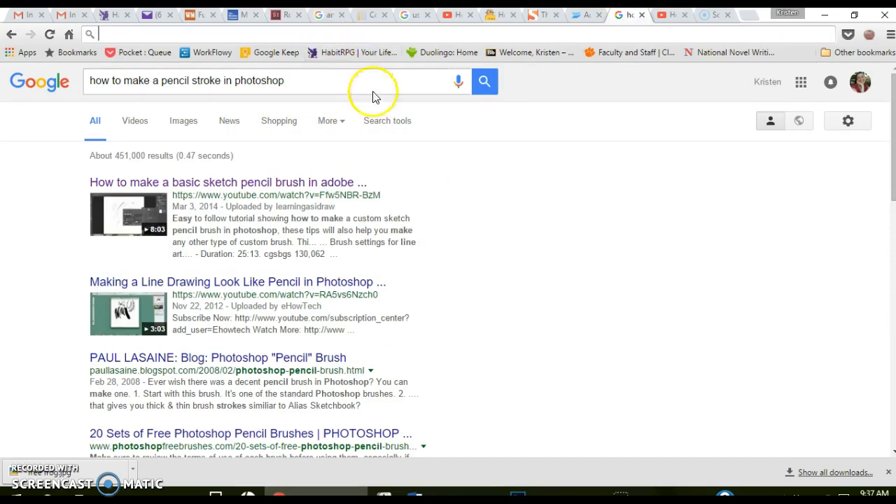
type("w")
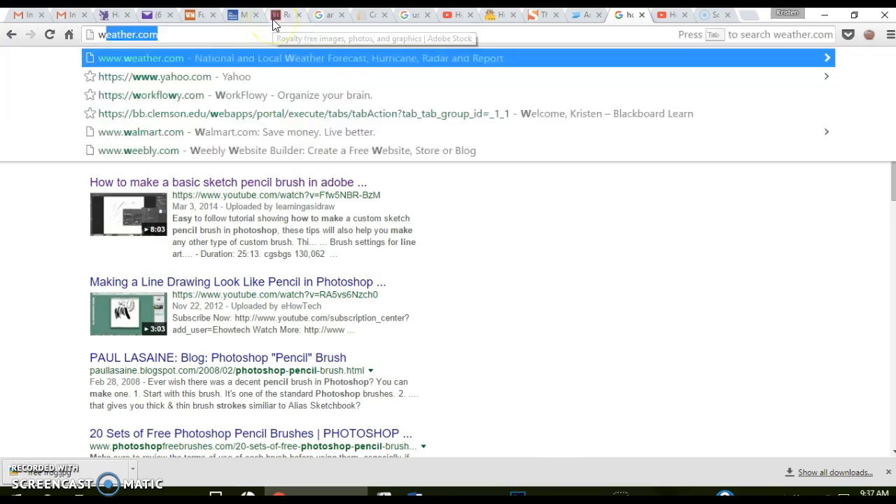
type("ww.goo")
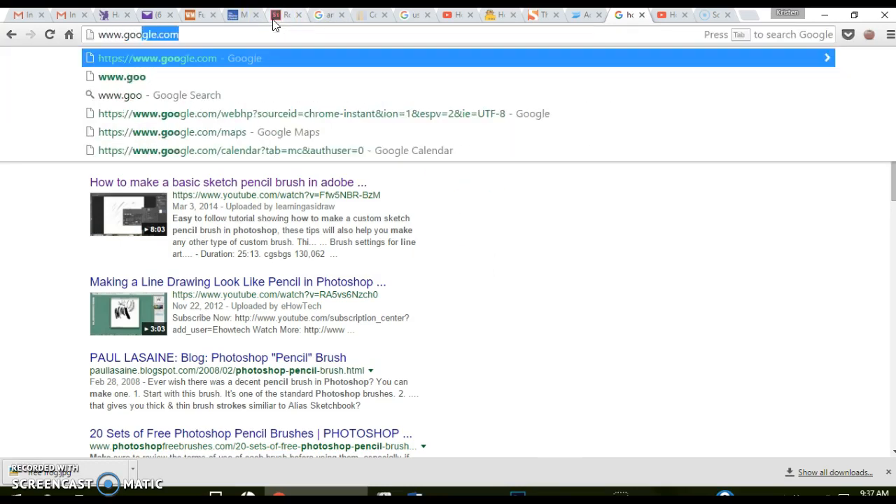
key("Return")
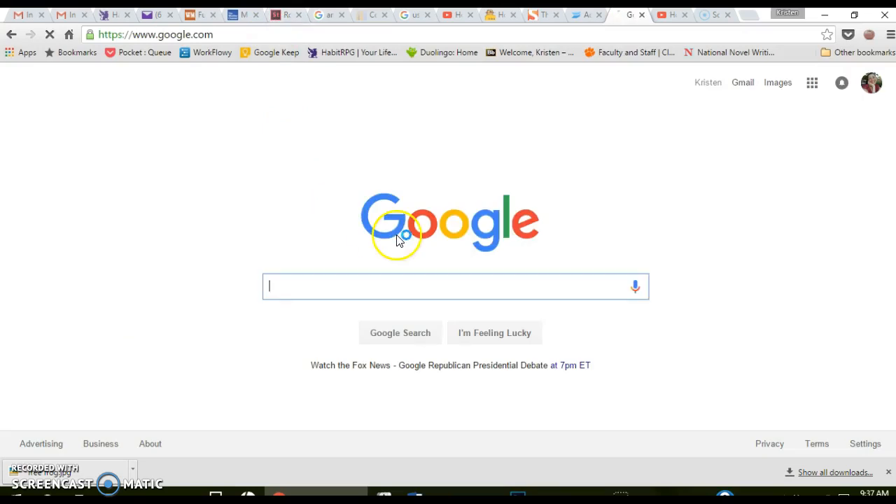
Open Google Images and search for "amphibian".
left_click(783, 83)
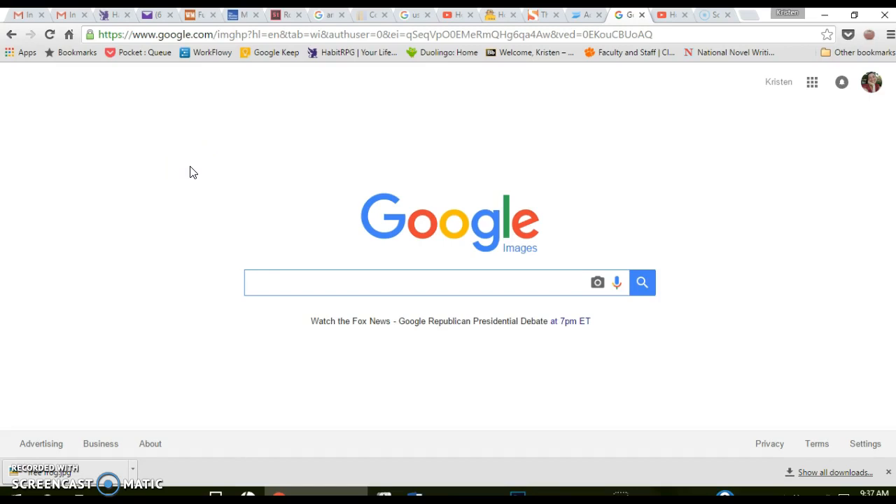
type("amph")
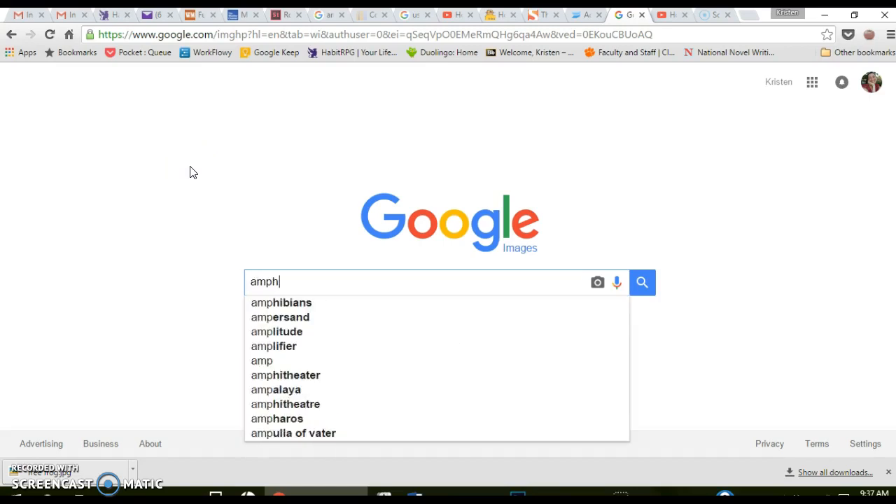
type("ibian")
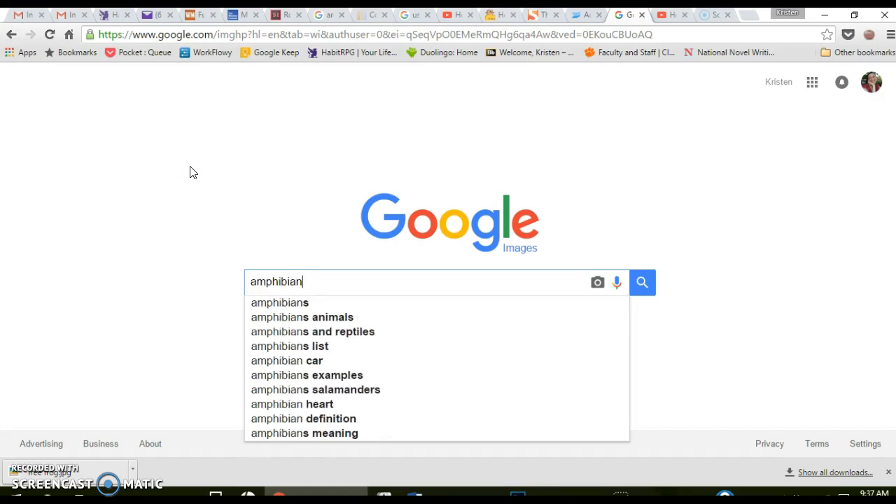
key("Return")
left_click(197, 170)
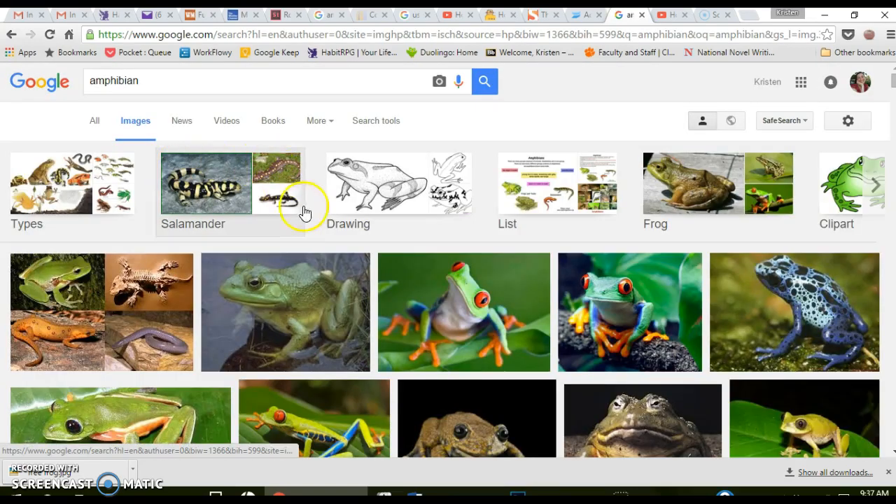
Filter the amphibian image results by usage rights to those labeled for reuse with modification.
scroll(385, 200, "down", 3)
scroll(385, 207, "down", 2)
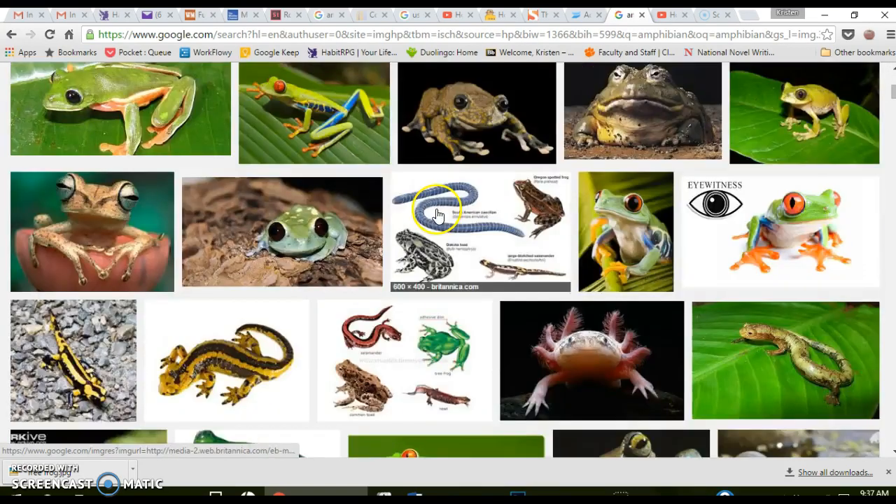
scroll(385, 203, "up", 5)
left_click(388, 121)
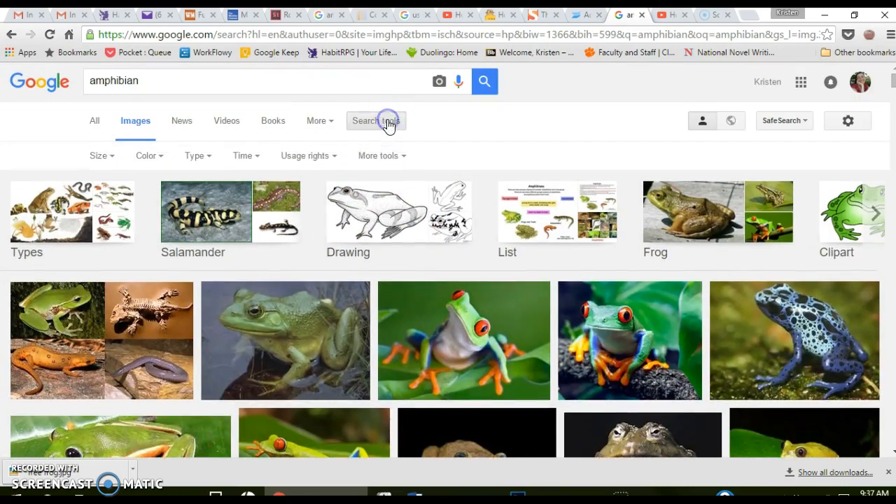
left_click(308, 156)
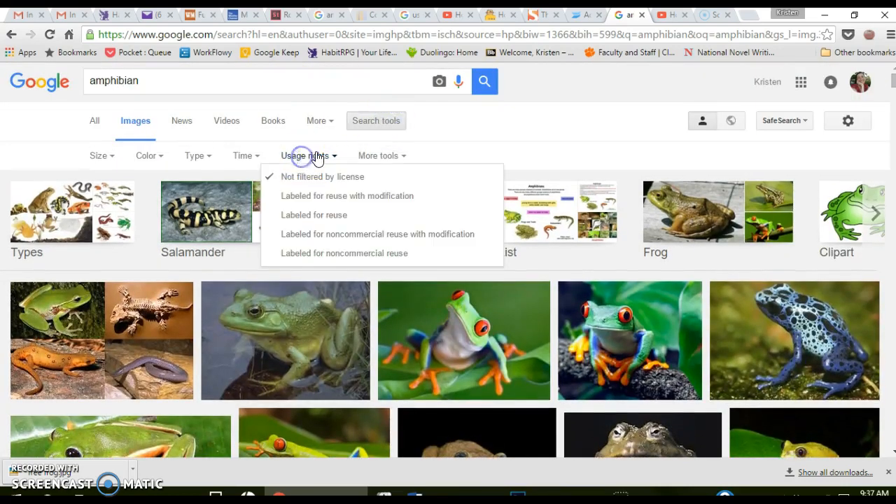
left_click(330, 197)
Browse the filtered results, preview the Pixabay photo of a green frog on a dark background and show its image-saving options.
scroll(502, 145, "down", 1)
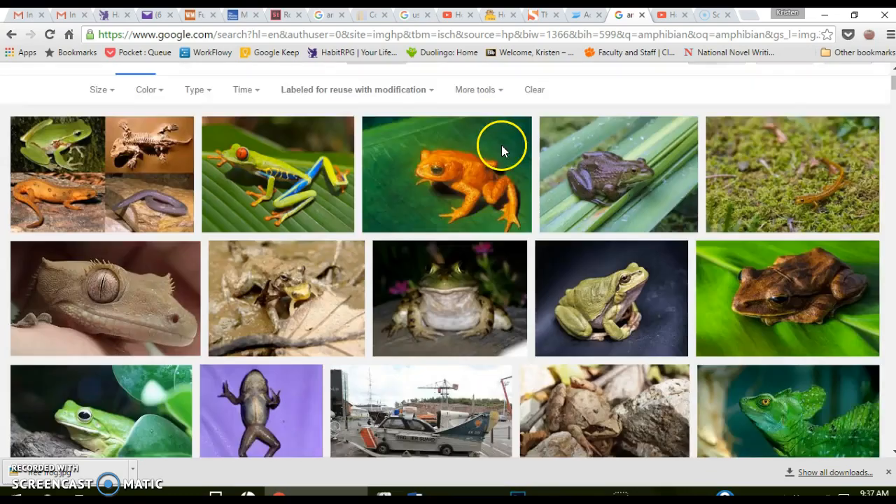
scroll(502, 147, "down", 1)
scroll(502, 152, "down", 9)
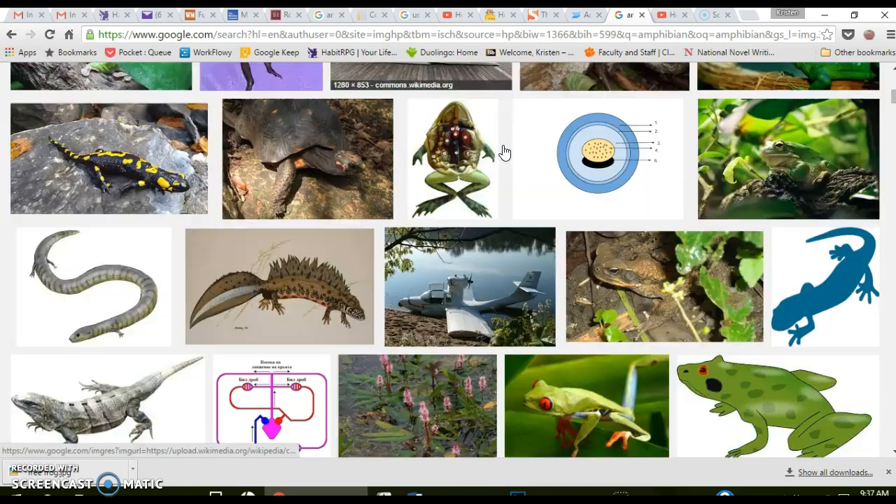
scroll(502, 147, "down", 4)
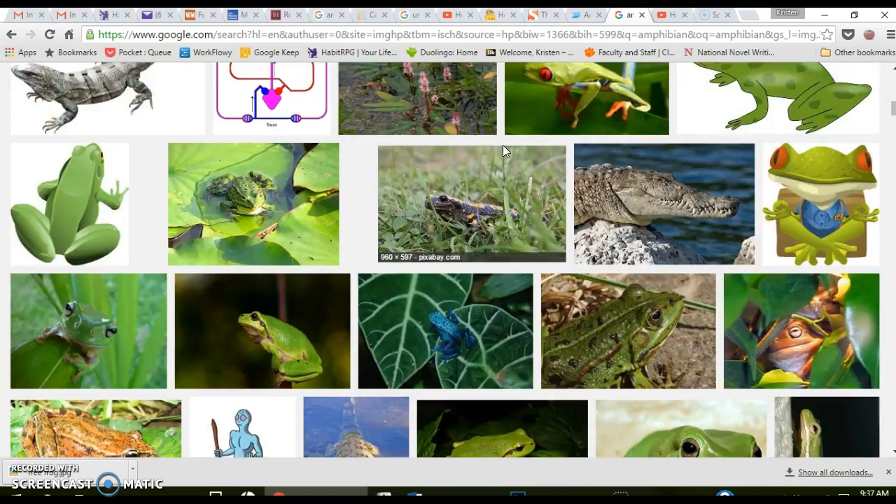
scroll(329, 158, "down", 1)
scroll(342, 166, "up", 5)
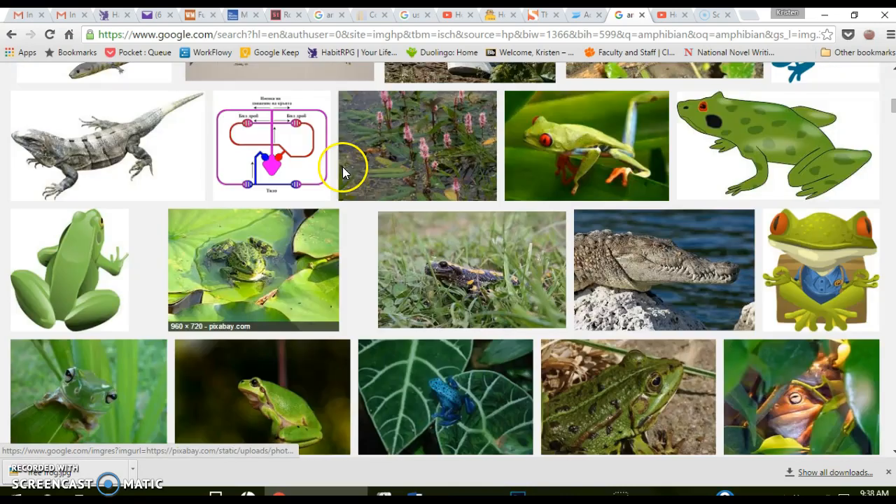
scroll(346, 170, "down", 2)
left_click(274, 260)
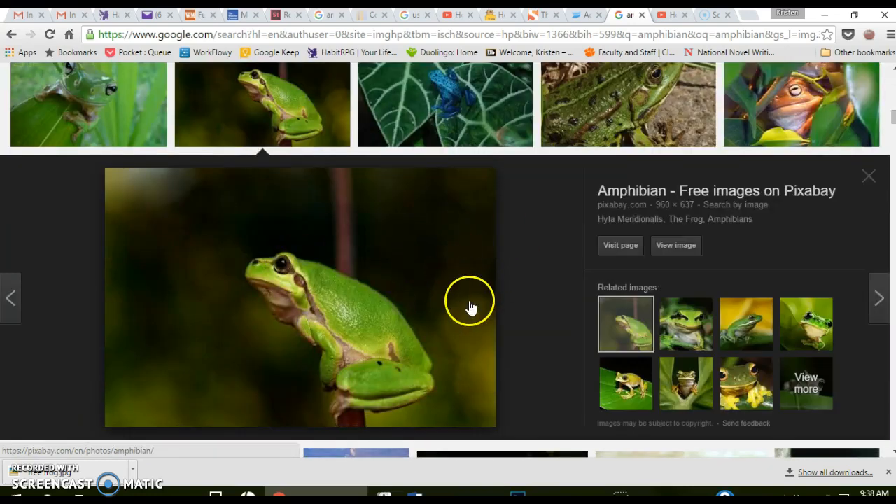
right_click(356, 303)
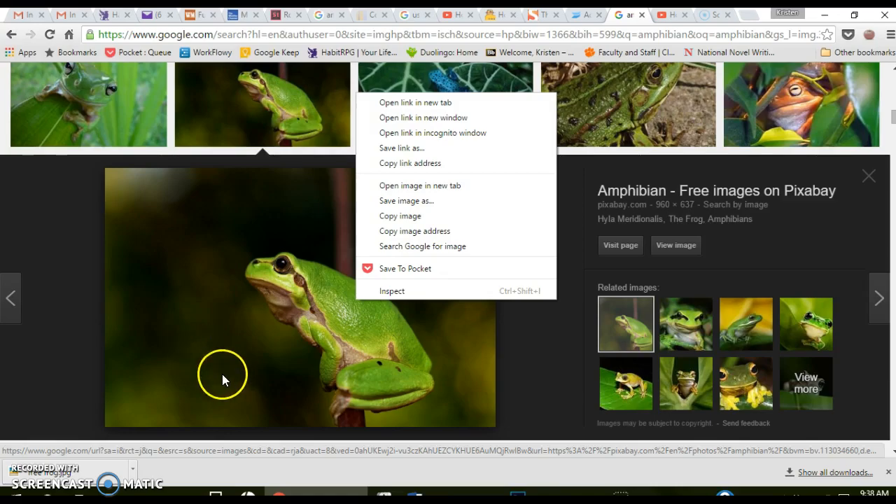
Switch back to Photoshop and place Tree frog.jpg from the Avatar Project folder as an embedded image.
left_click(533, 493)
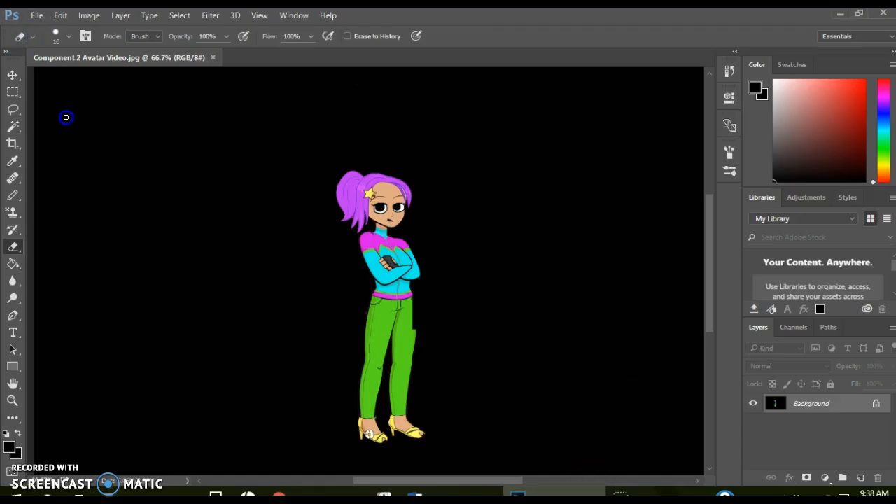
left_click(773, 408)
left_click(243, 260)
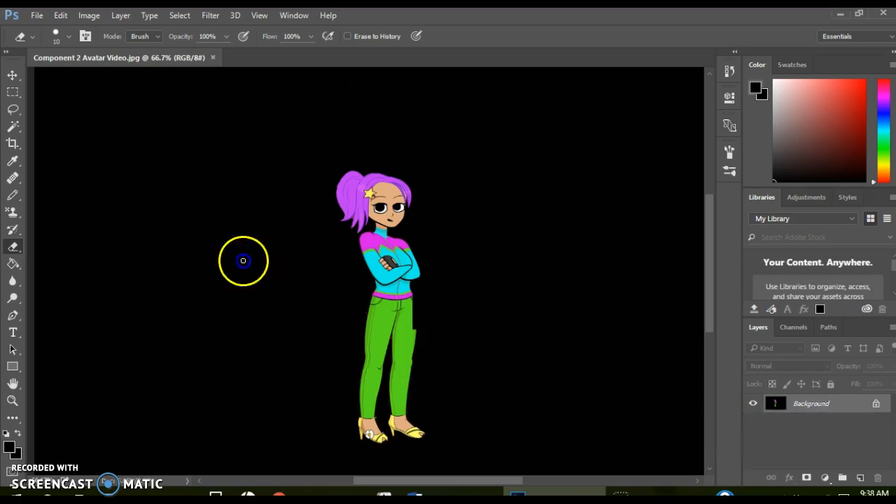
left_click(37, 15)
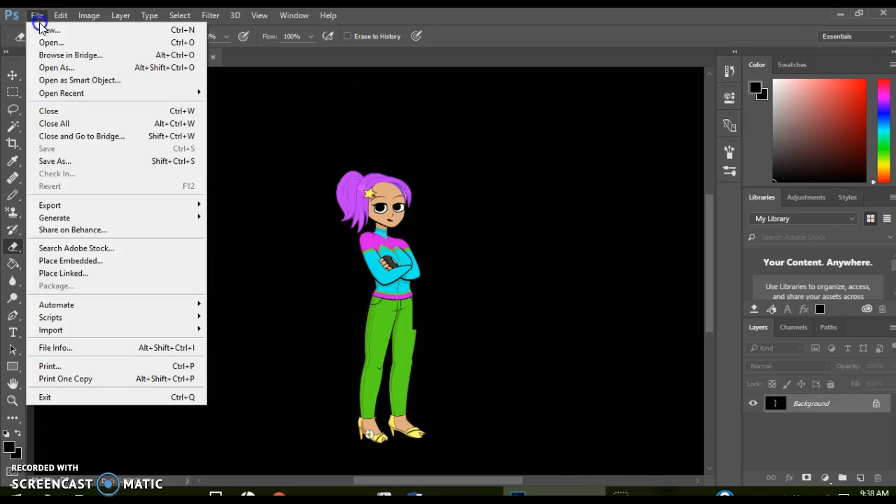
left_click(50, 262)
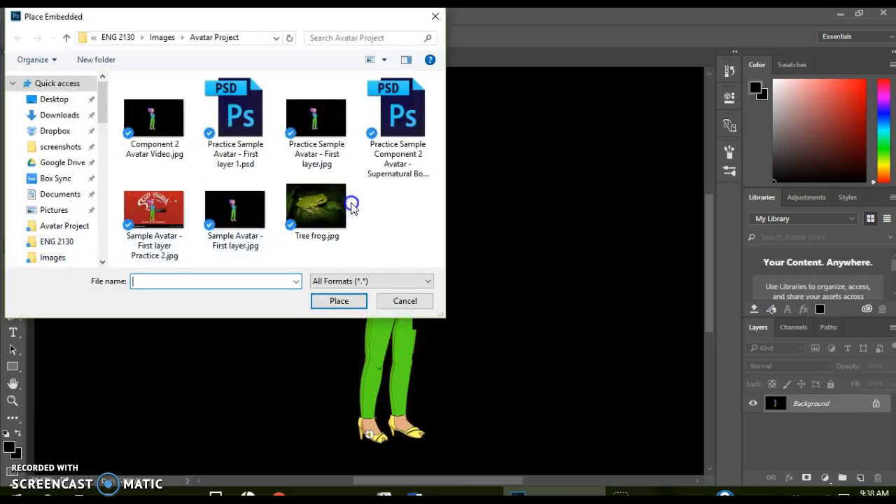
left_click(316, 210)
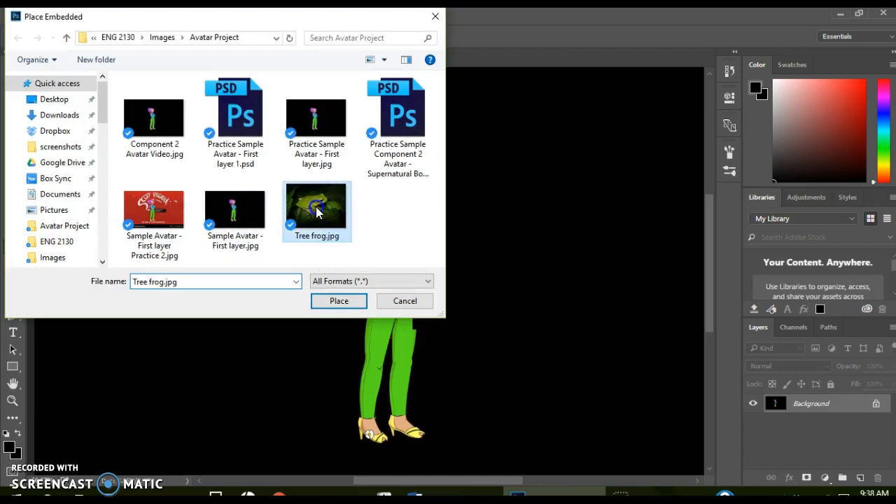
left_click(340, 301)
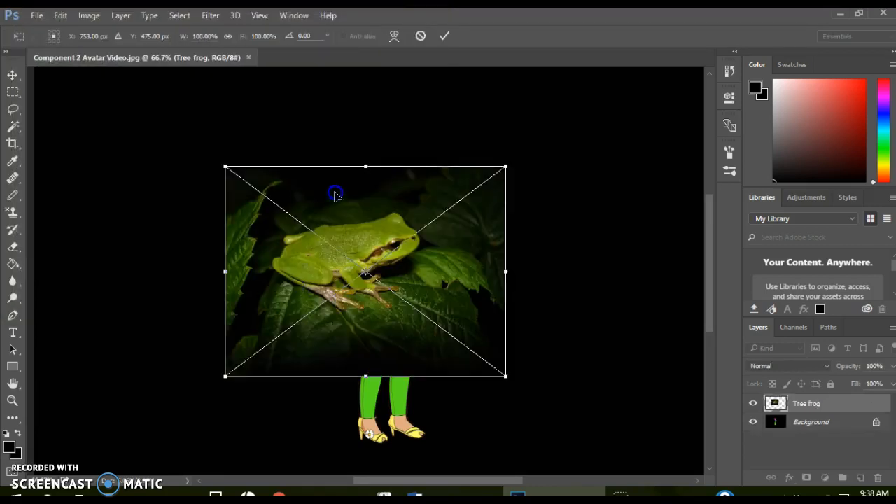
Move the placed frog image to the canvas's upper-left area, scale it to about 94.69% by 93.75% and commit the placement.
left_click_drag(345, 204, 161, 122)
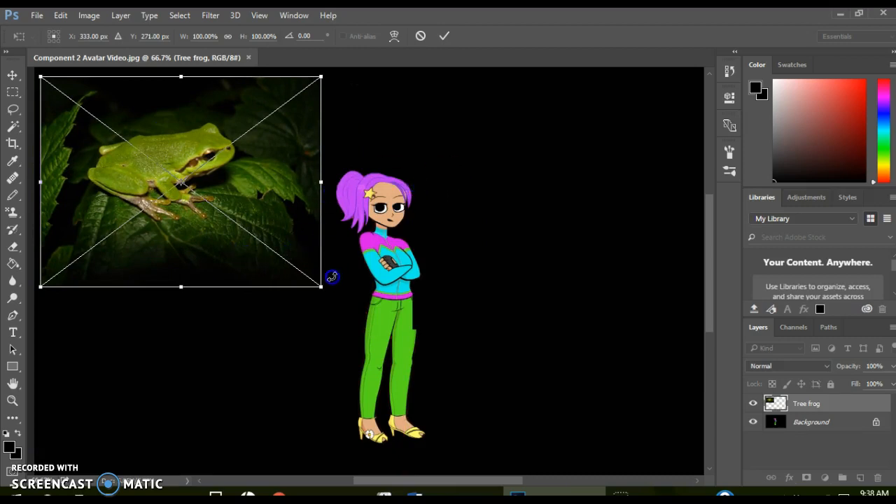
left_click_drag(321, 289, 307, 273)
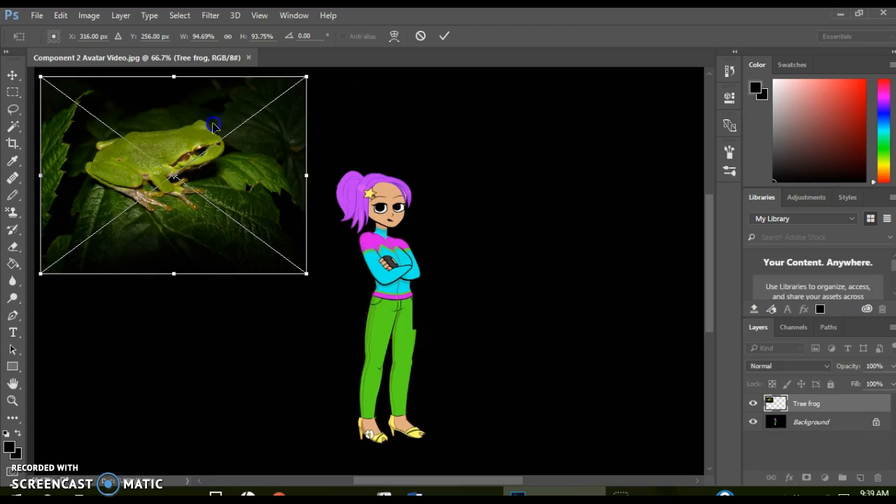
left_click(446, 37)
key("e")
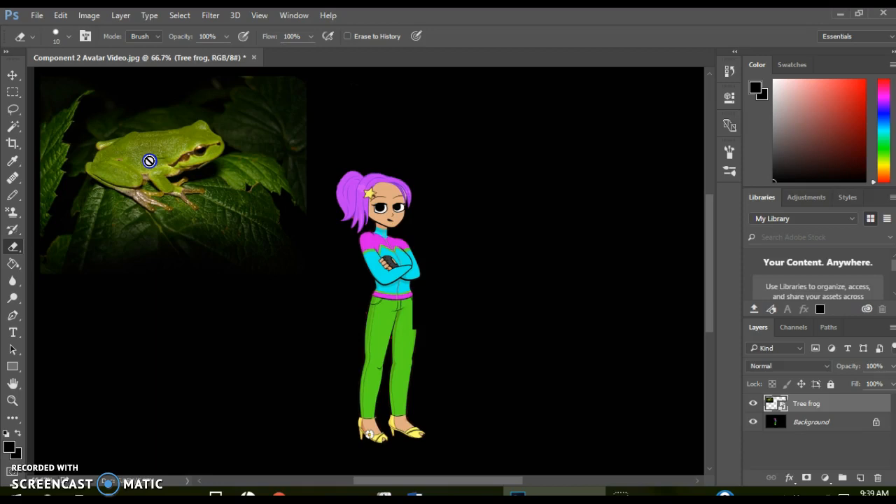
left_click(443, 188)
left_click(396, 221)
left_click(455, 382)
left_click(288, 268)
Select the skin area of the character's face on the Background layer with the Magic Wand at tolerance 32.
left_click(12, 127)
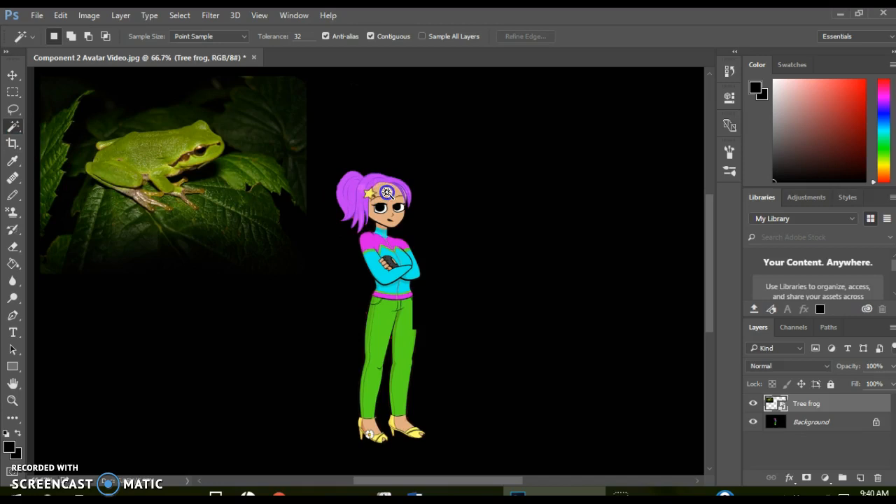
left_click(423, 249)
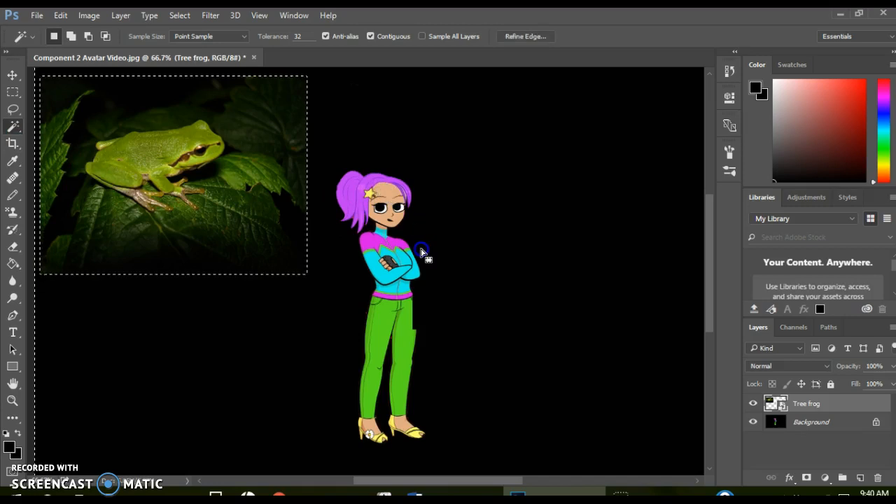
left_click(486, 249)
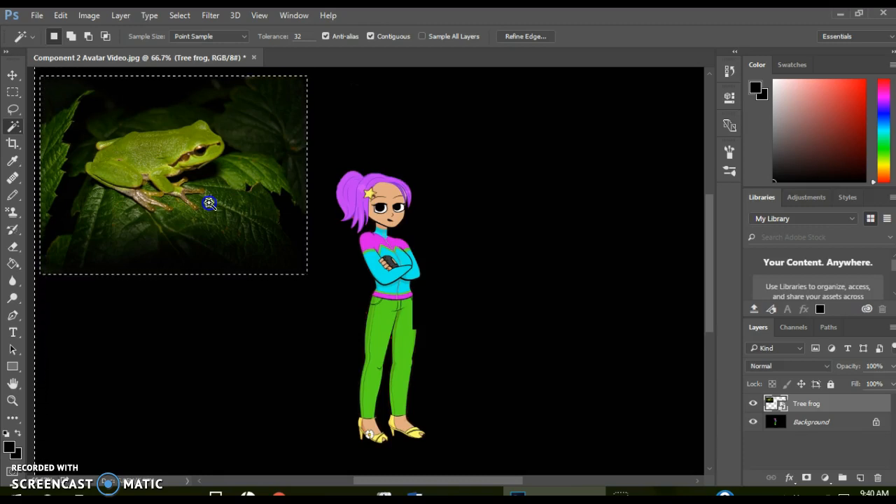
left_click(813, 426)
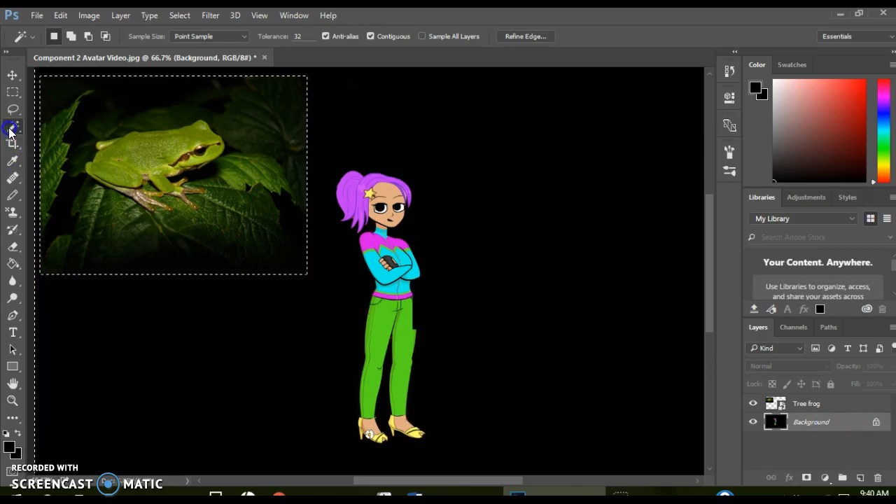
left_click(422, 270)
left_click(419, 299)
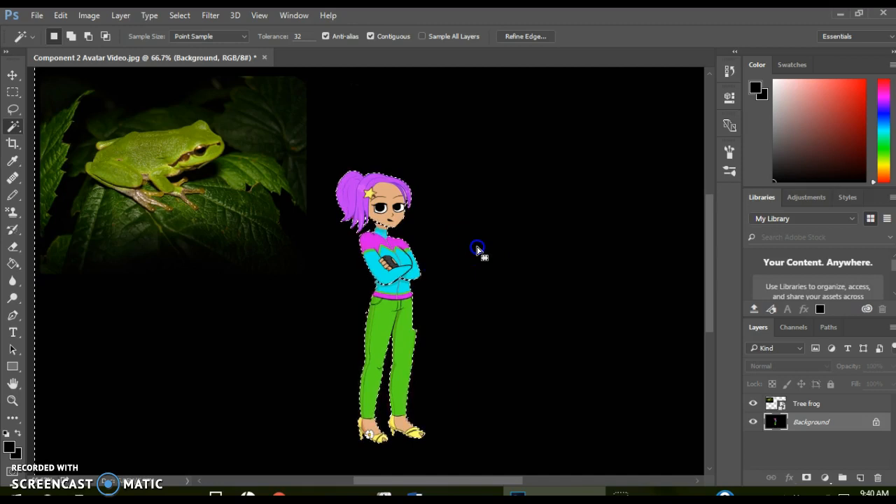
left_click(401, 219)
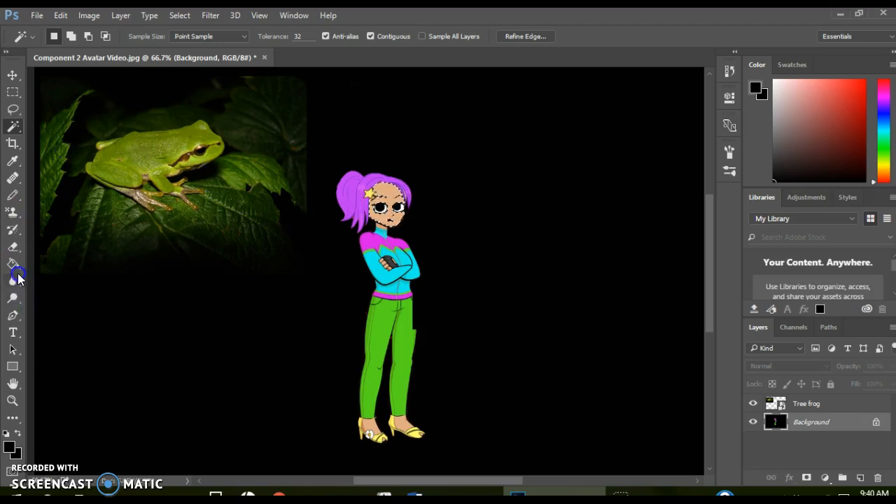
Set the foreground color to an olive green sampled from the frog's skin and fill the selected face with the Paint Bucket.
left_click(13, 264)
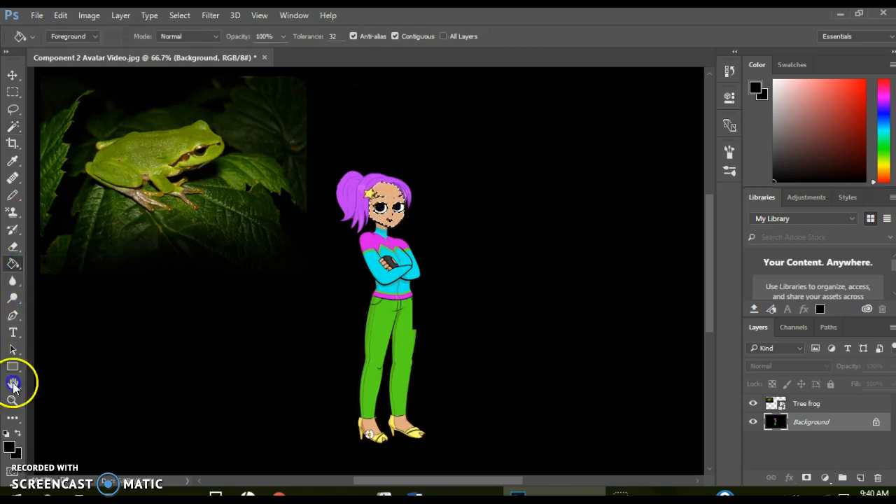
left_click(9, 446)
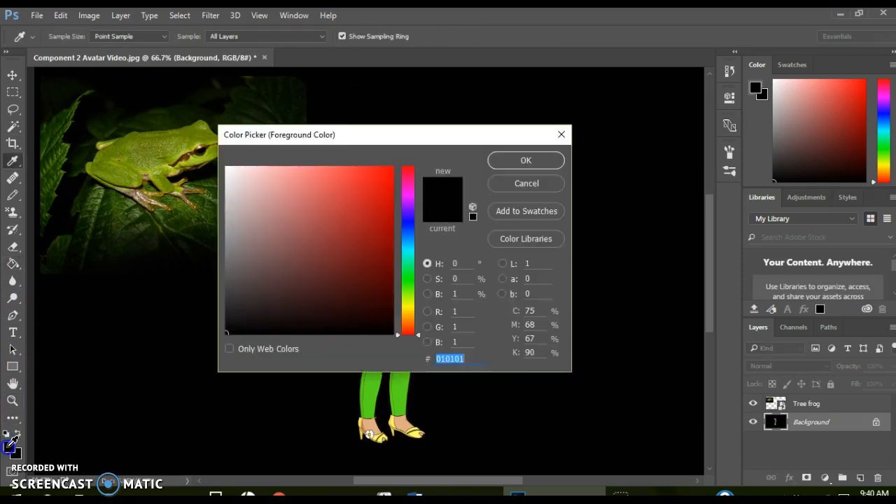
left_click(66, 296)
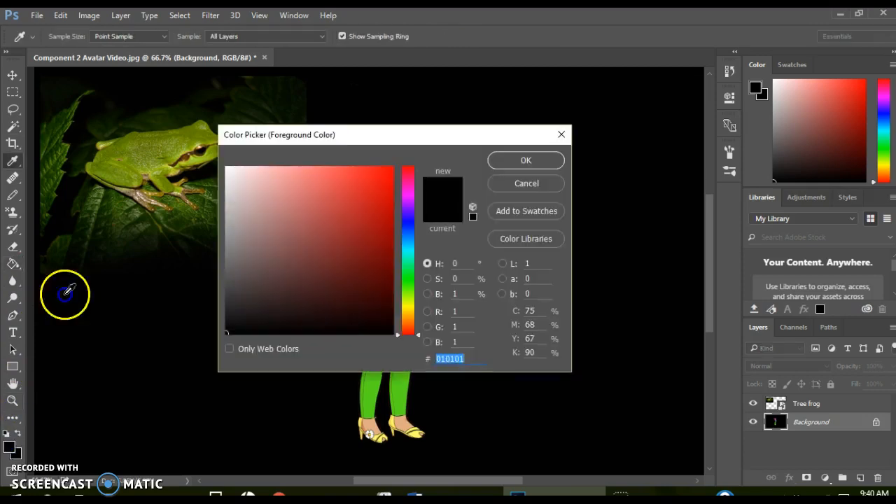
left_click(146, 147)
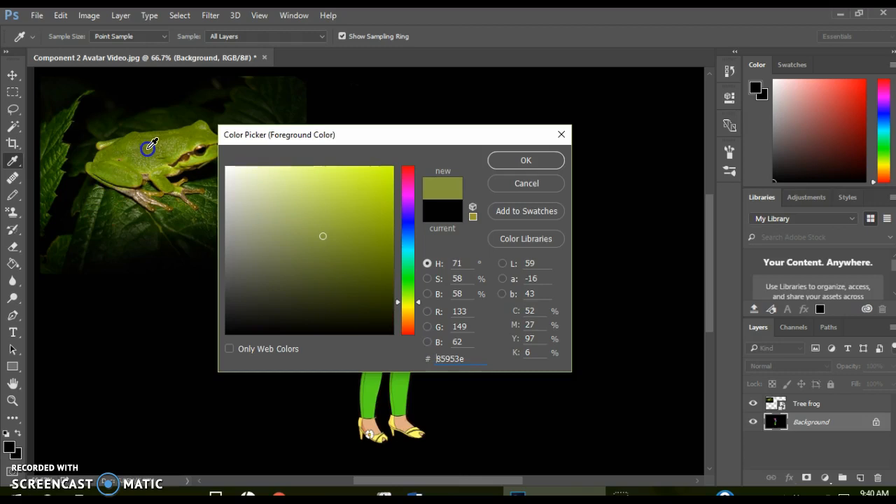
left_click(144, 151)
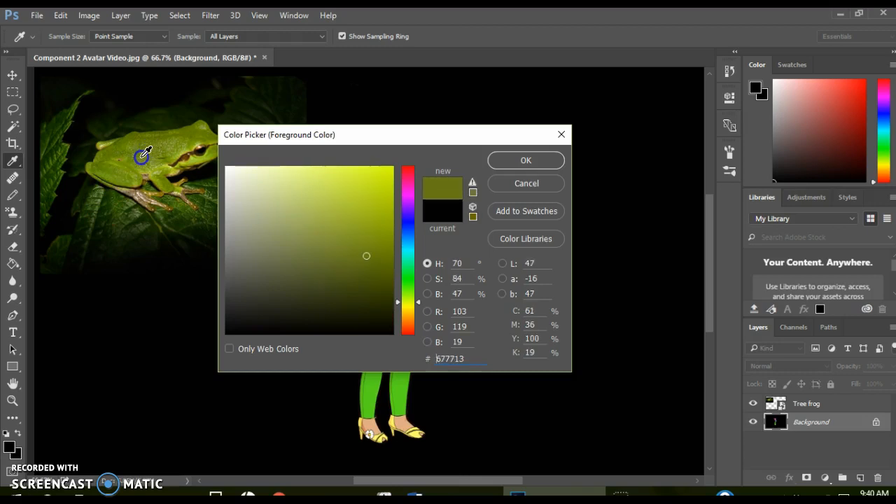
left_click_drag(140, 158, 200, 138)
left_click(525, 160)
left_click(388, 196)
left_click(394, 197)
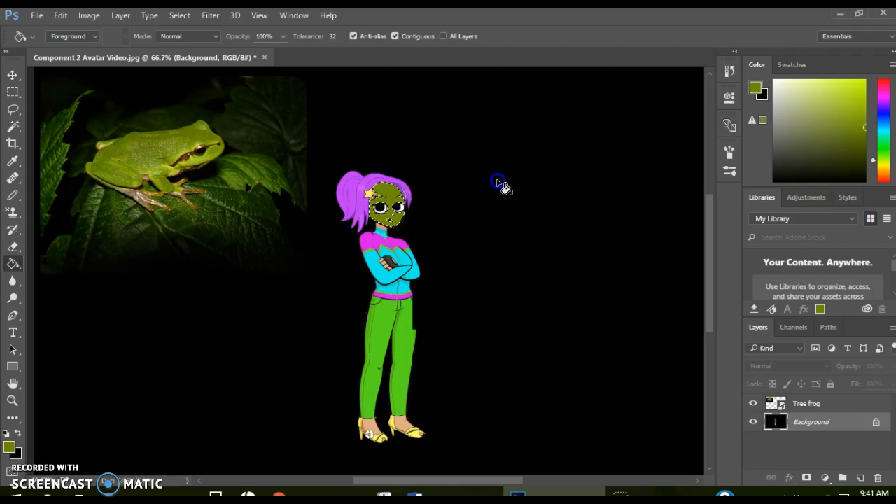
Choose the Healing Brush and sample the skin on the frog's back as its source.
key("ctrl+plus")
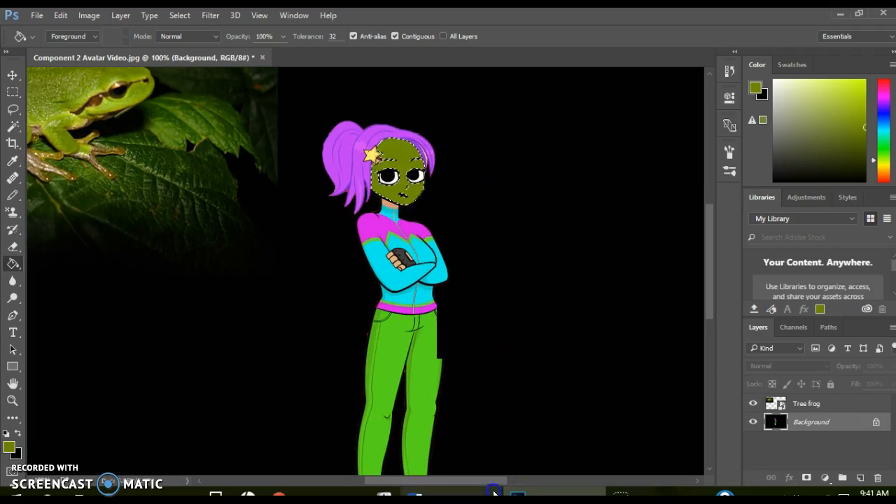
left_click_drag(709, 256, 713, 244)
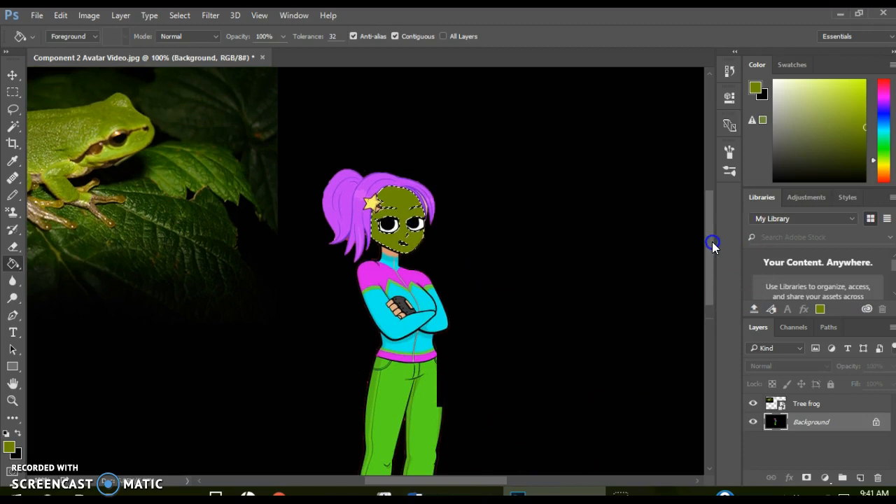
left_click_drag(480, 480, 460, 483)
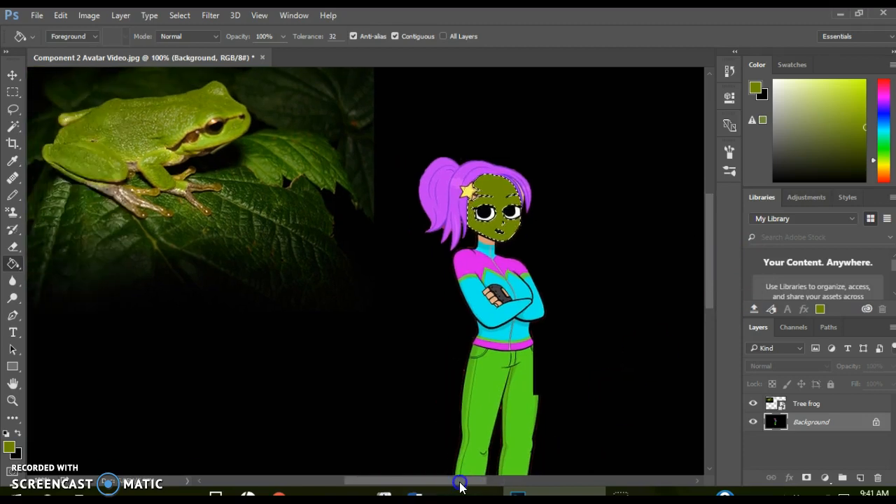
left_click(121, 343)
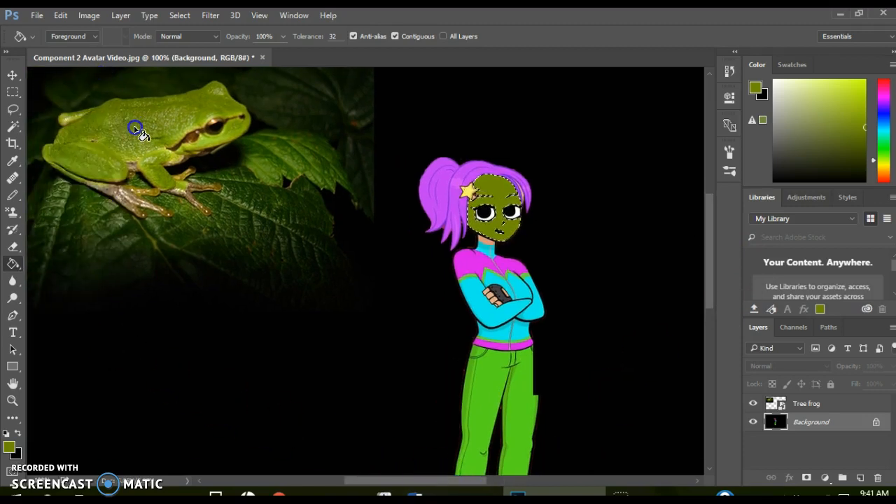
left_click(16, 180)
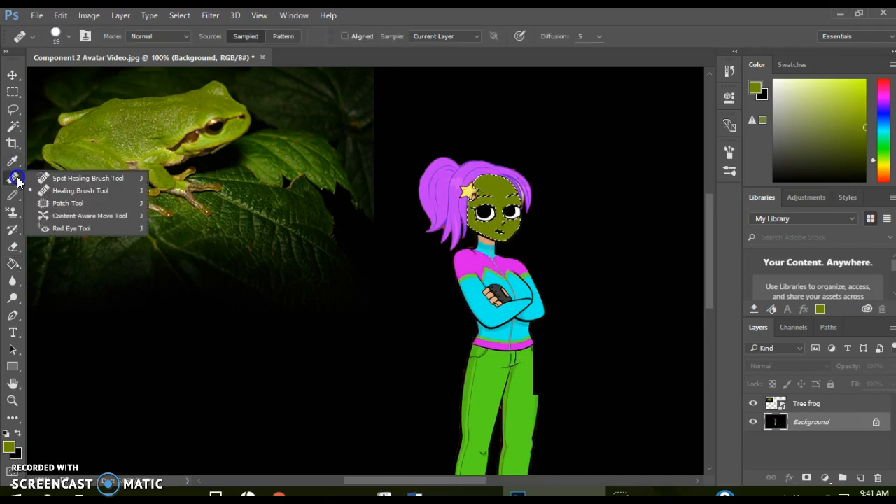
left_click(64, 194)
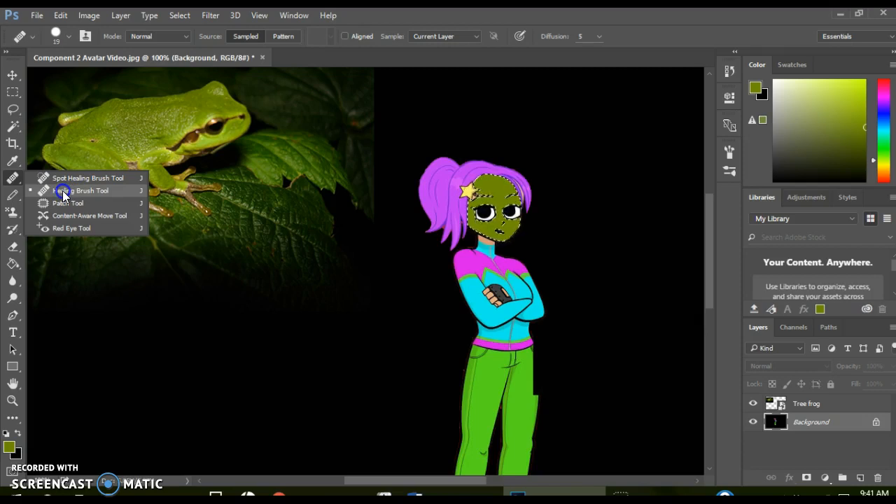
left_click(62, 191)
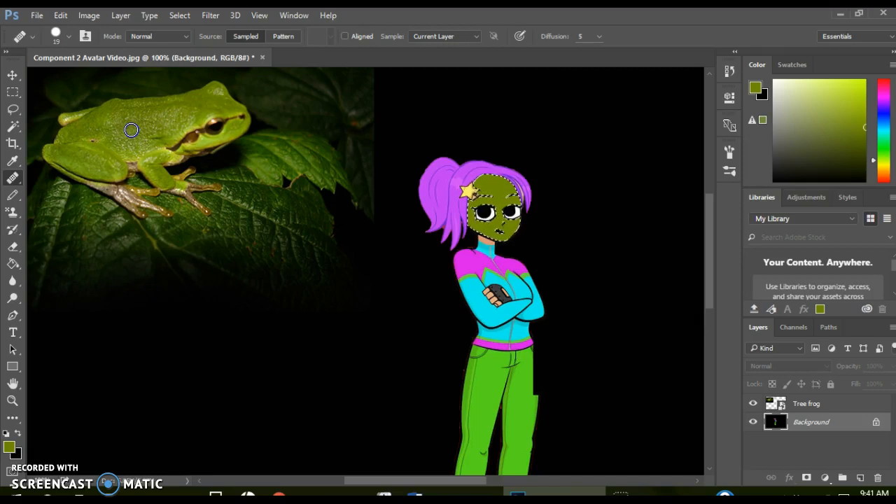
left_click(130, 130, "alt")
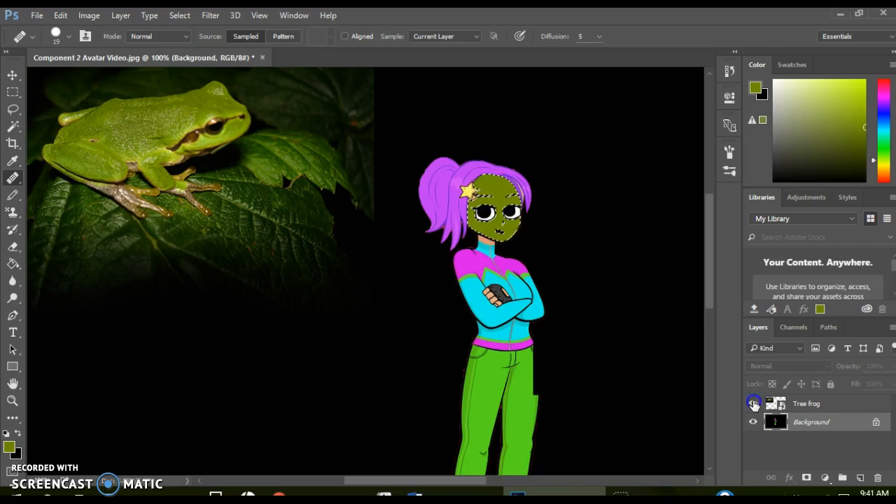
Rasterize the Tree frog layer and paint the sampled frog skin texture over the whole face selection with the Healing Brush.
left_click(804, 405)
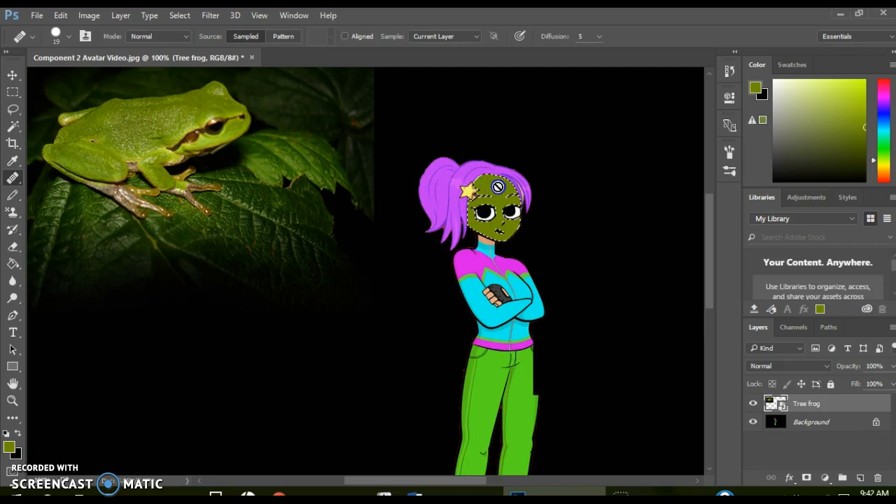
key("ctrl+plus")
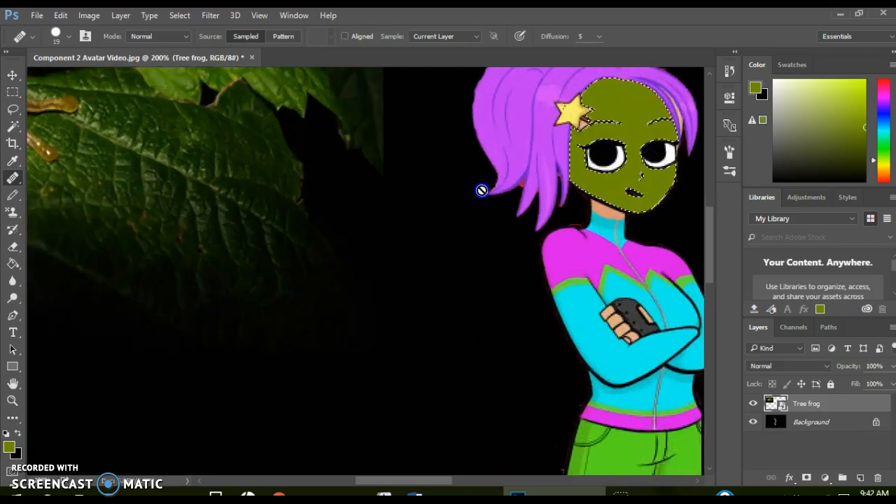
left_click_drag(420, 483, 453, 481)
left_click_drag(709, 267, 709, 255)
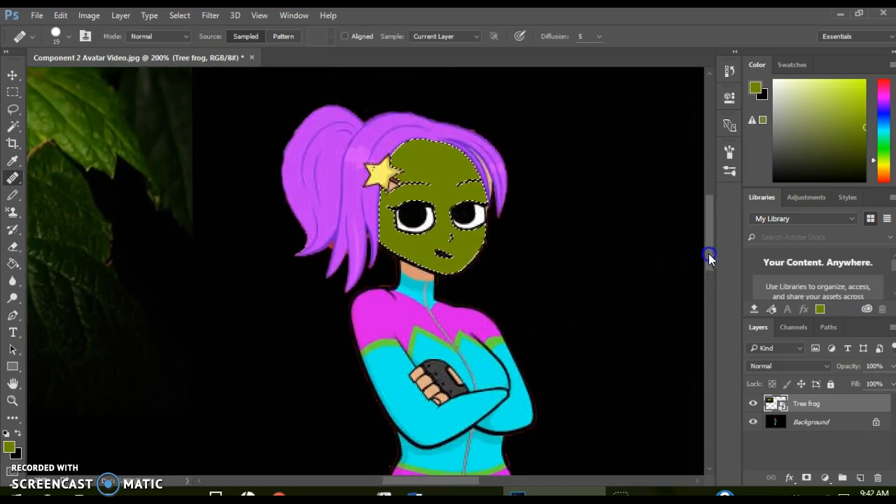
left_click(444, 178)
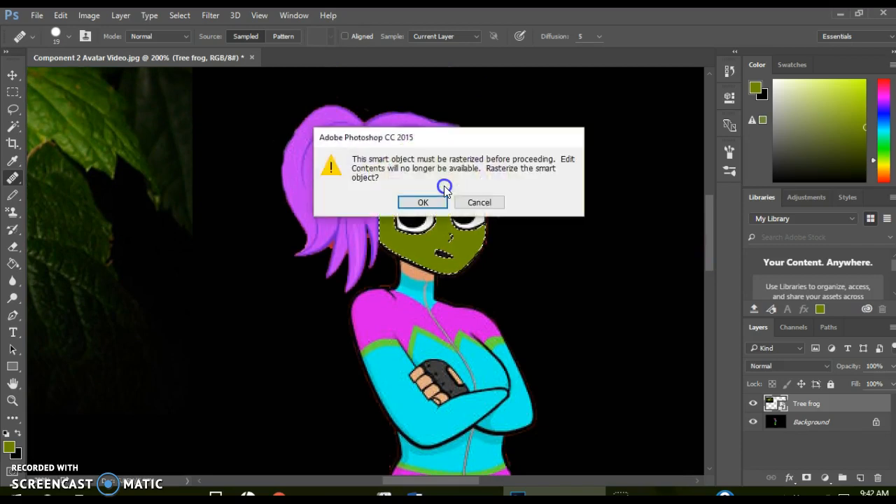
left_click(439, 201)
left_click_drag(440, 172, 441, 196)
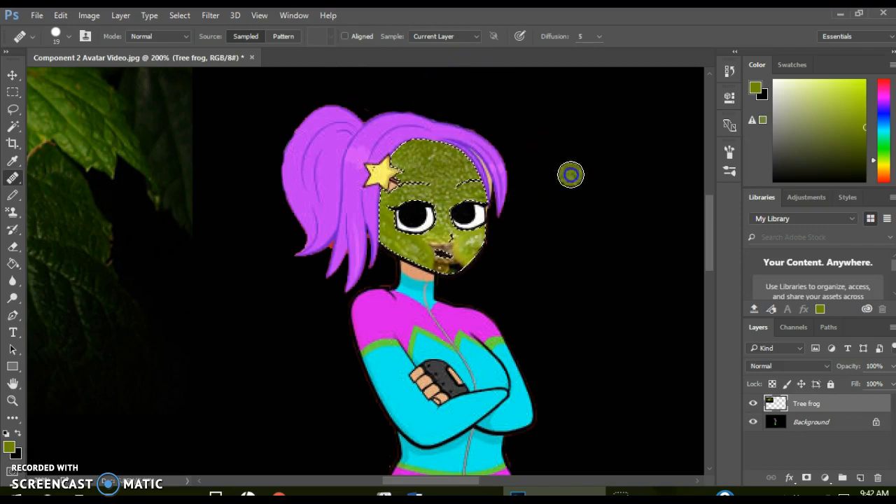
left_click(71, 36)
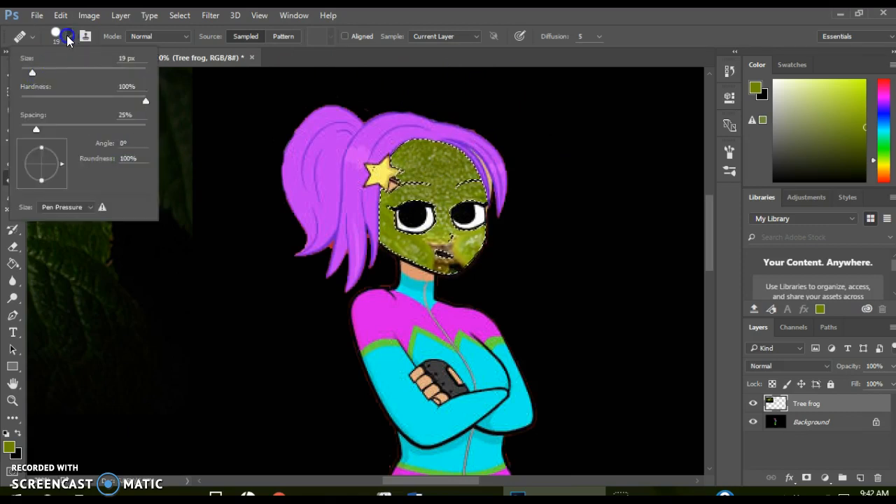
left_click(68, 38)
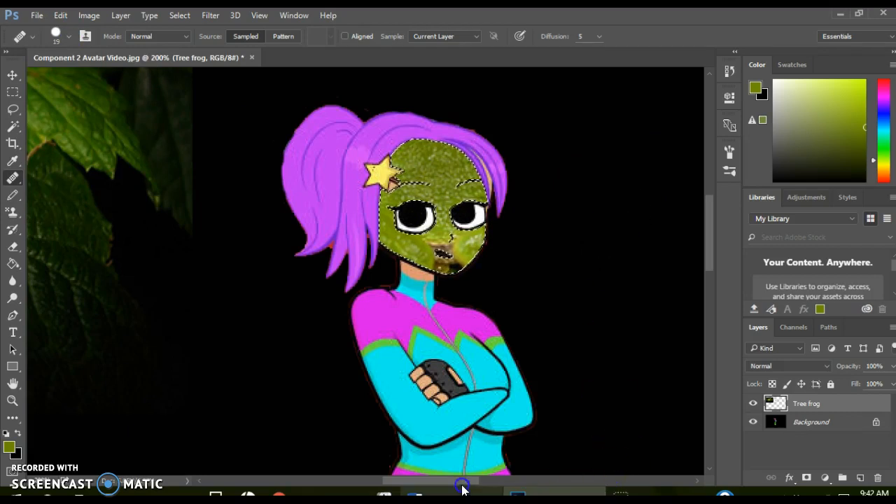
mouse_move(461, 481)
left_mouse_down()
mouse_move(433, 483)
mouse_move(489, 483)
mouse_move(470, 483)
left_mouse_up()
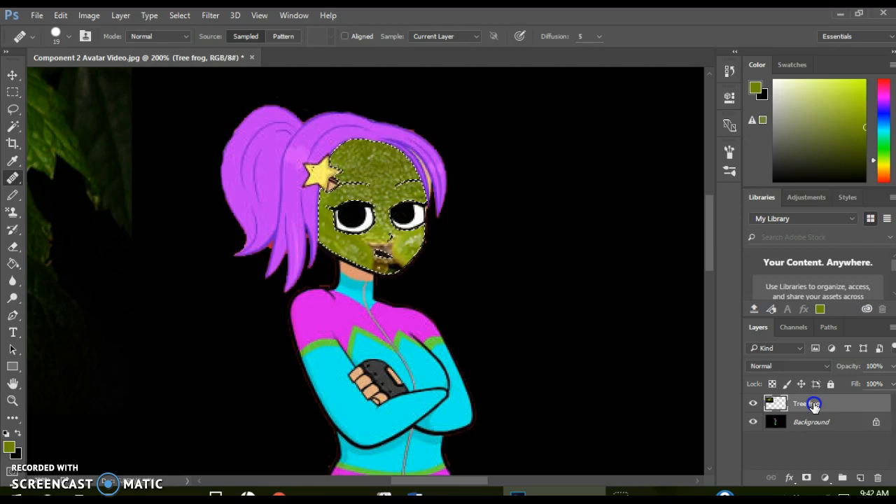
On the Background layer, select the skin of the foot in the flowered shoe and paint frog texture over it with the Healing Brush.
left_click(816, 425)
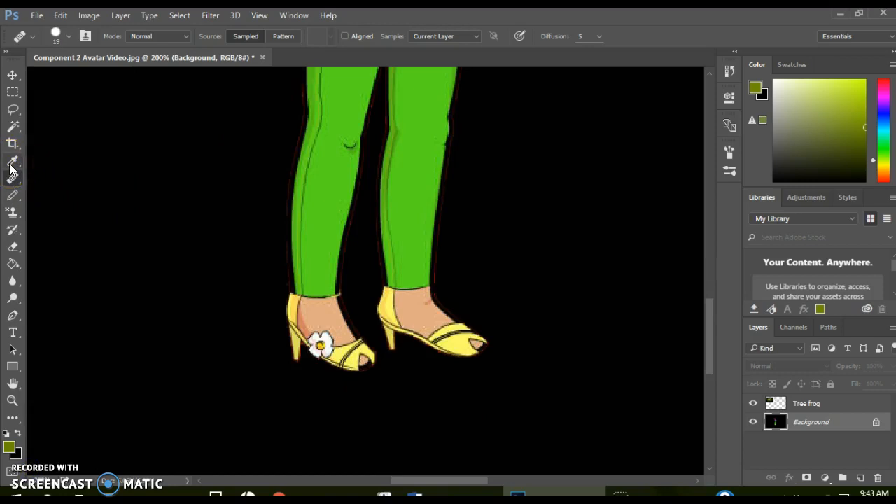
left_click(14, 130)
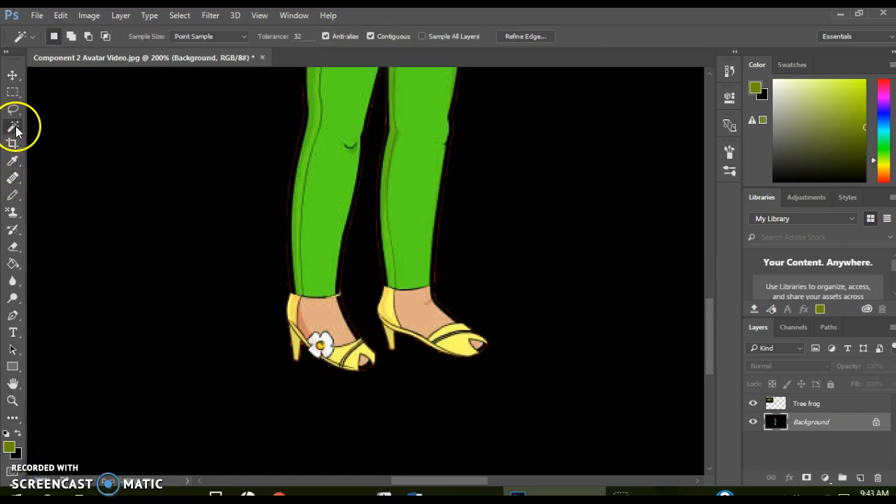
left_click(319, 317)
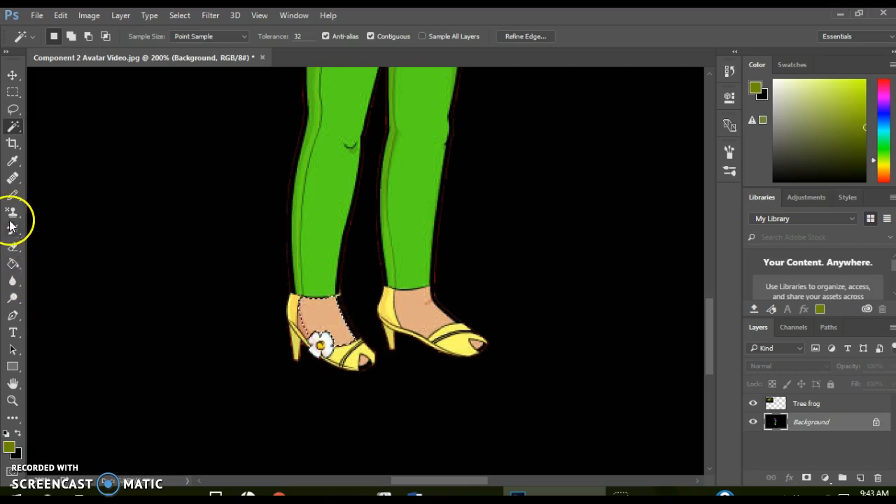
left_click(14, 179)
mouse_move(325, 320)
left_mouse_down()
mouse_move(343, 337)
mouse_move(327, 308)
mouse_move(314, 305)
mouse_move(308, 321)
mouse_move(315, 317)
left_mouse_up()
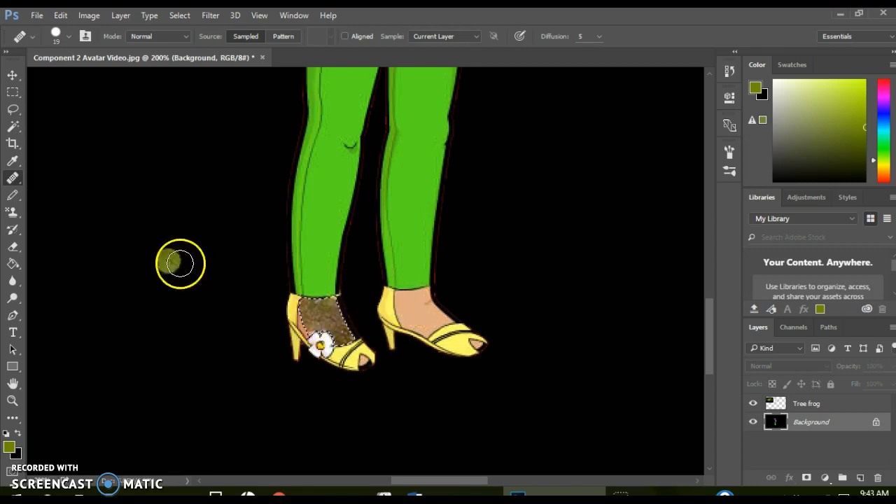
Select the skin of the foot in the plain shoe and paint it with the same frog texture using the Healing Brush.
left_click(13, 126)
left_click(424, 313)
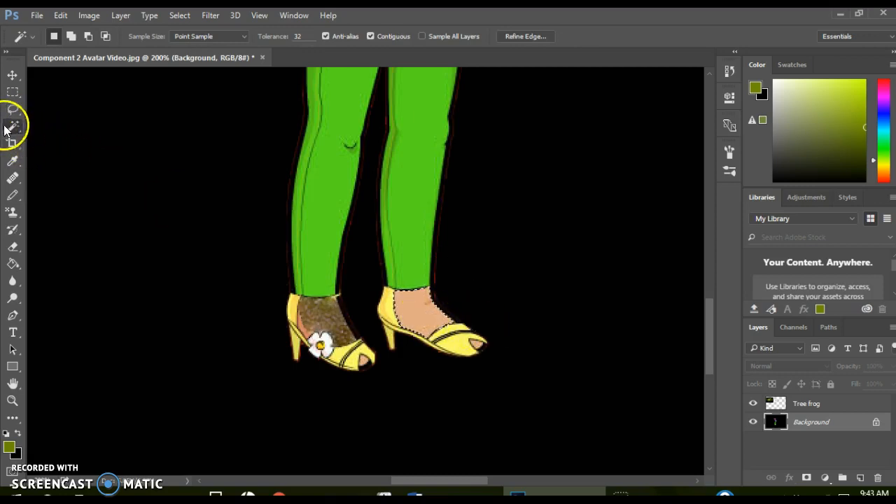
left_click(12, 178)
mouse_move(420, 322)
left_mouse_down()
mouse_move(442, 315)
mouse_move(409, 318)
mouse_move(406, 304)
mouse_move(425, 300)
mouse_move(403, 297)
left_mouse_up()
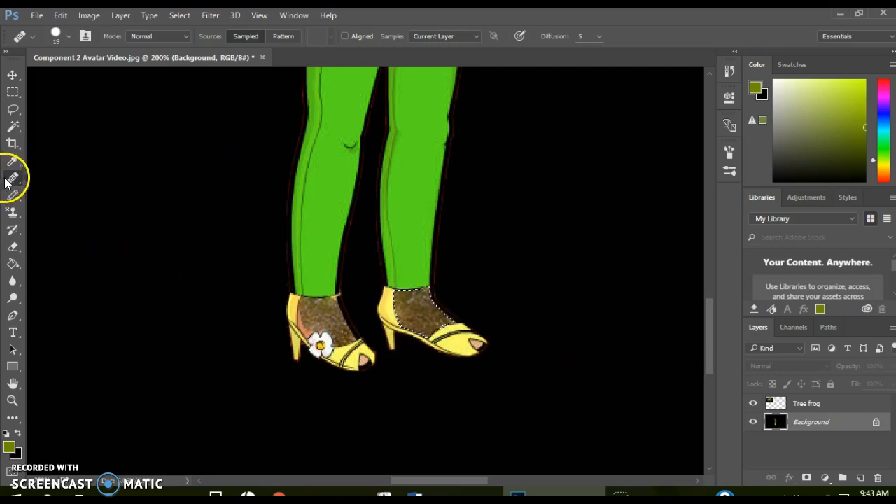
left_click(13, 262)
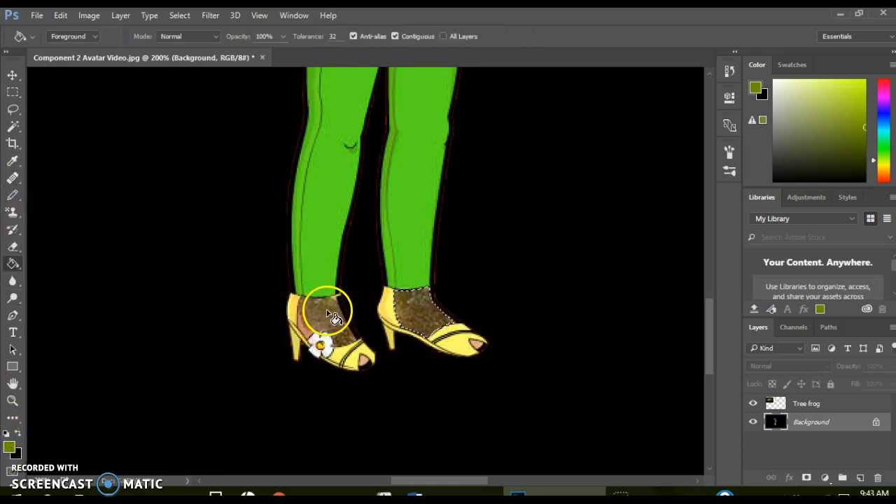
left_click(432, 314)
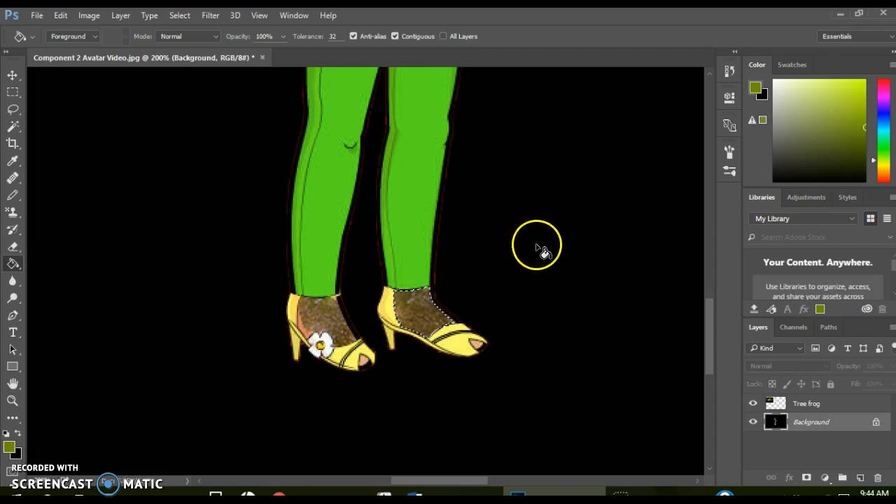
Choose the Pencil tool for drawing on the character's folded-arm hand.
scroll(565, 263, "up", 2)
scroll(565, 263, "up", 2)
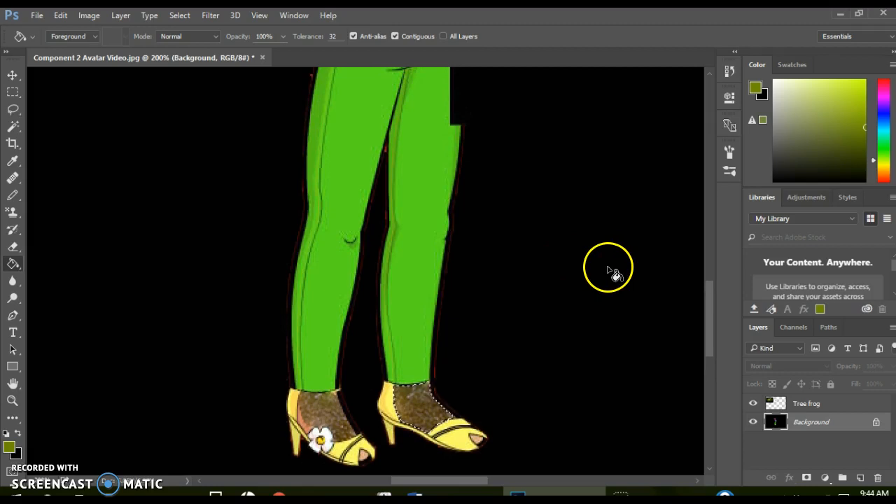
key("ctrl+minus")
key("ctrl+minus")
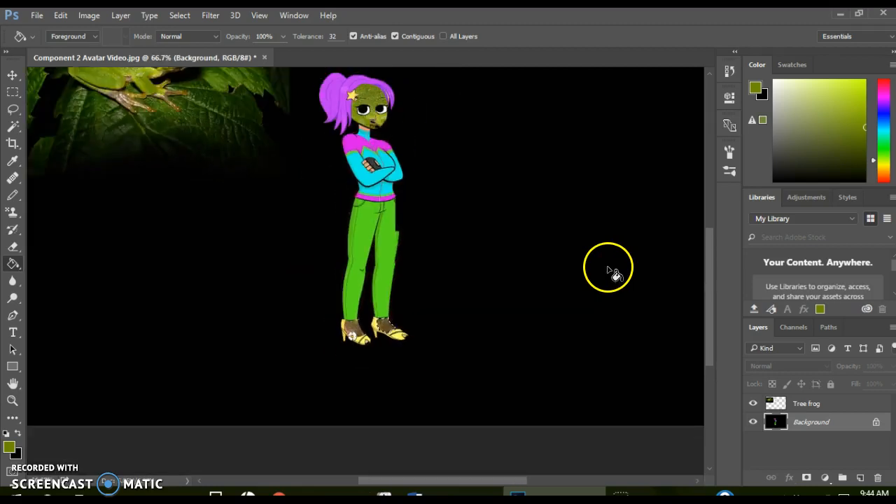
left_click_drag(709, 308, 710, 271)
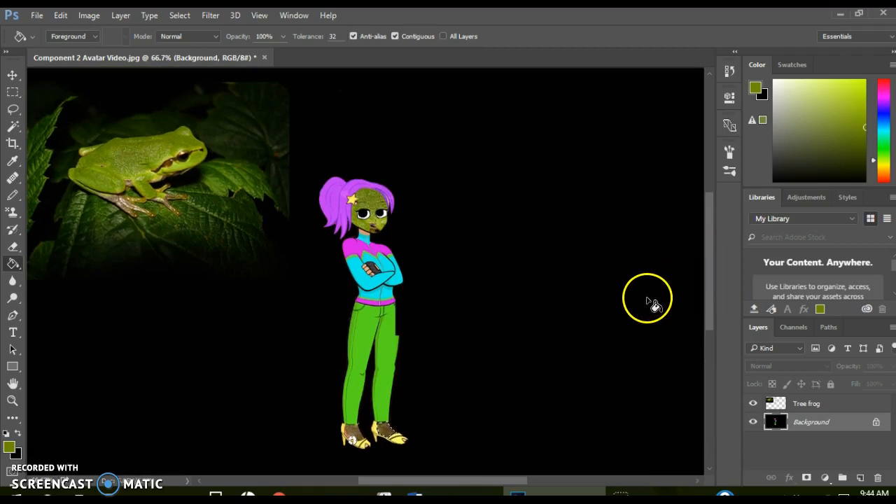
key("ctrl+plus")
key("ctrl+plus")
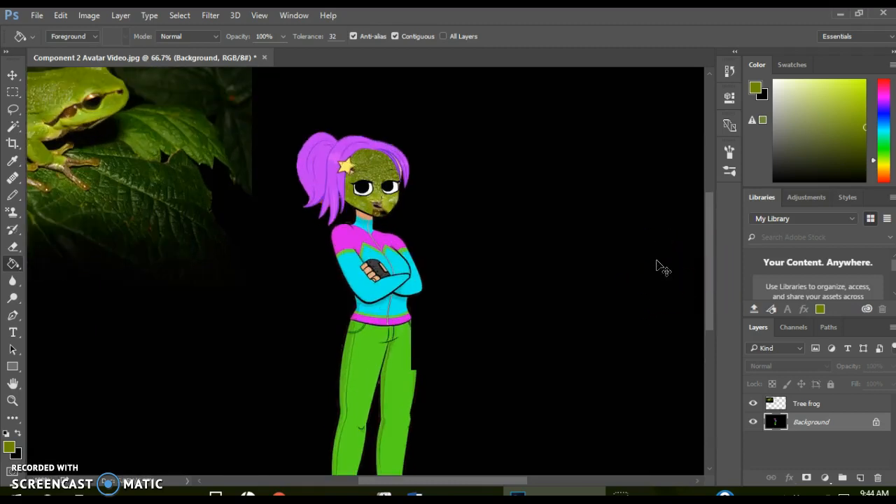
left_click(413, 268)
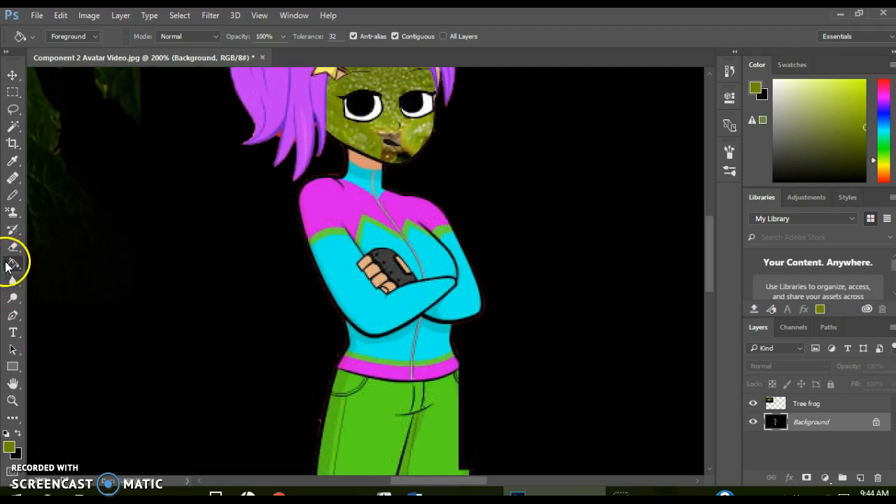
left_click(14, 198)
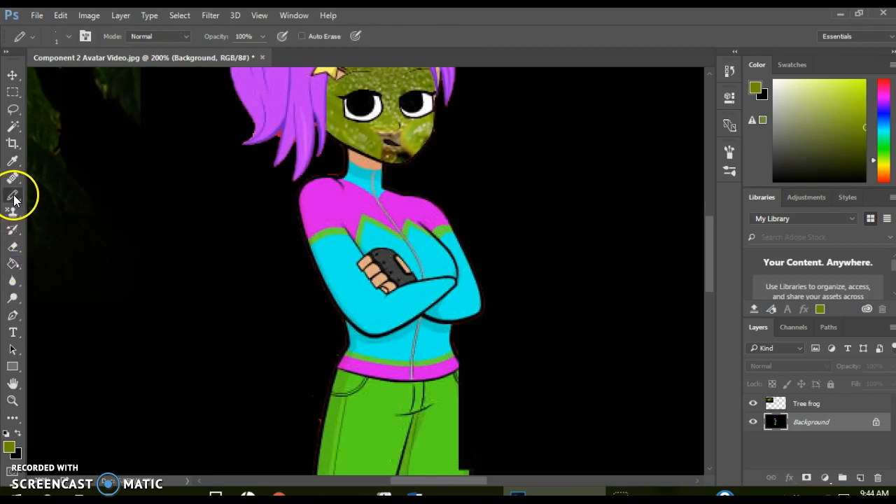
right_click(14, 199)
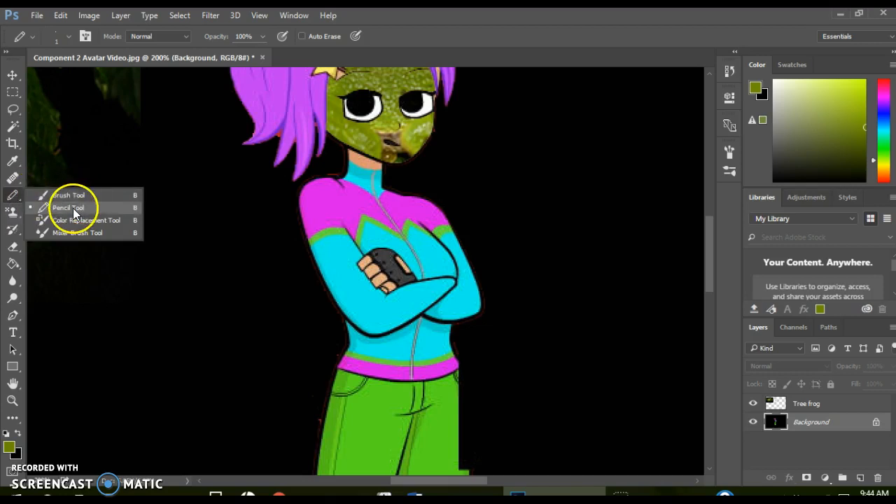
left_click(70, 208)
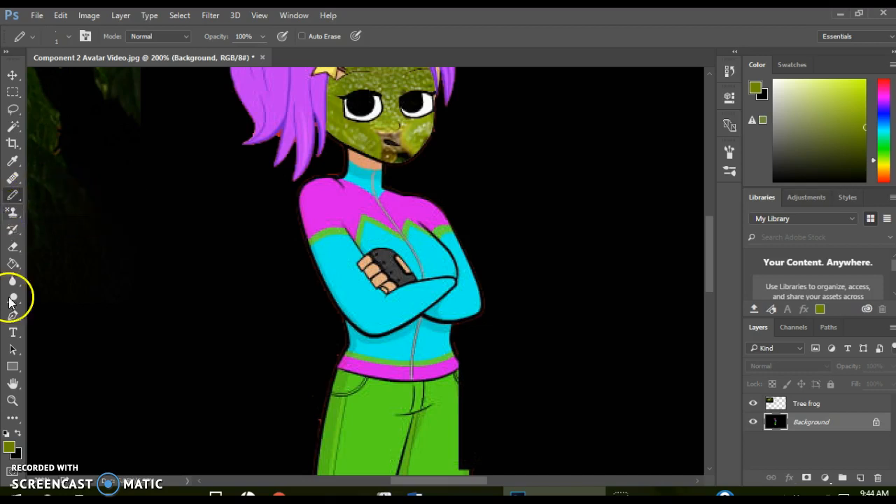
Set both the foreground and background colors to dark red, hex 8a0003.
left_click(10, 447)
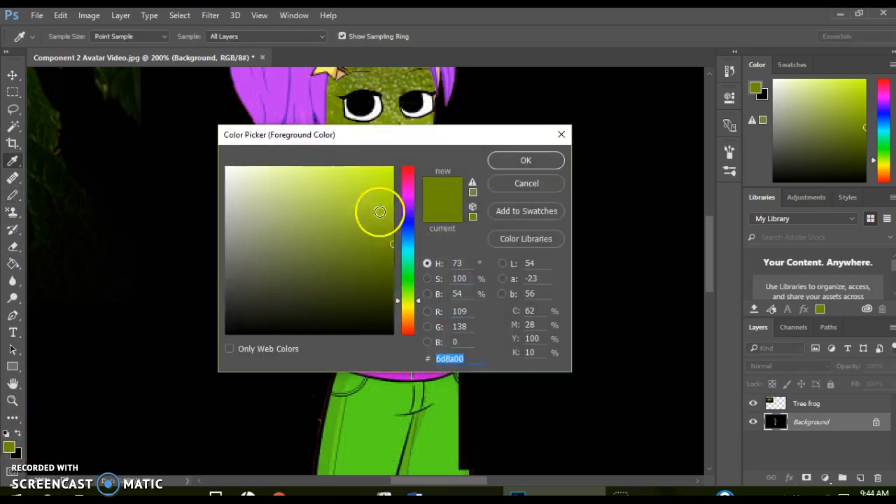
left_click(408, 172)
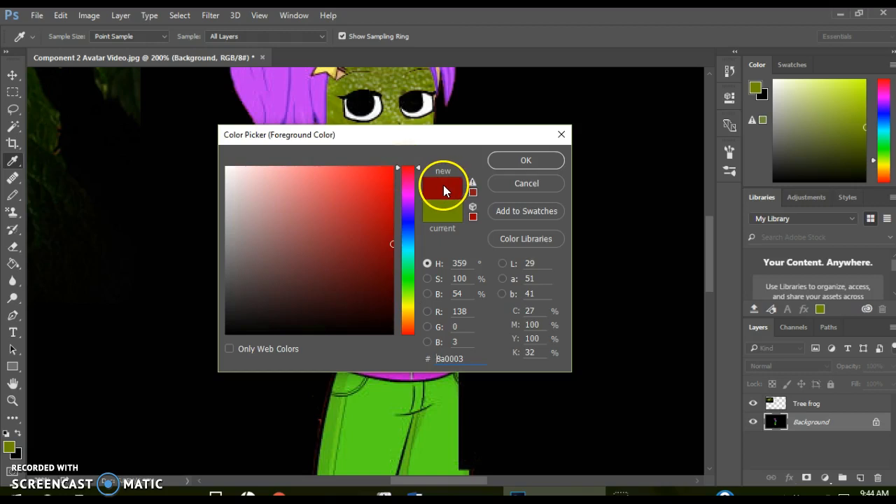
left_click(521, 158)
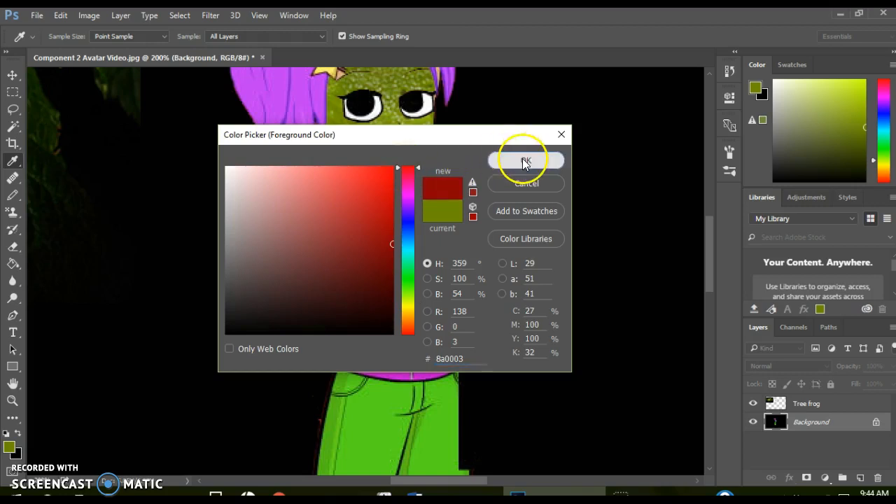
key("b")
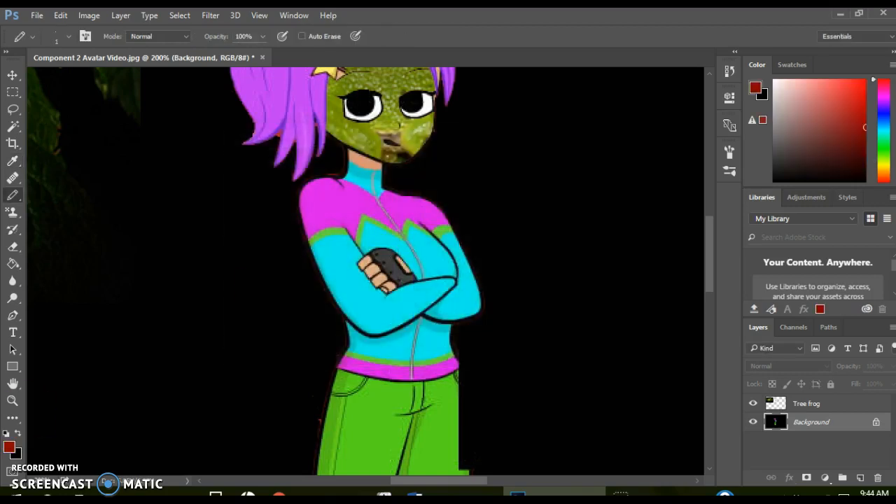
left_click(15, 455)
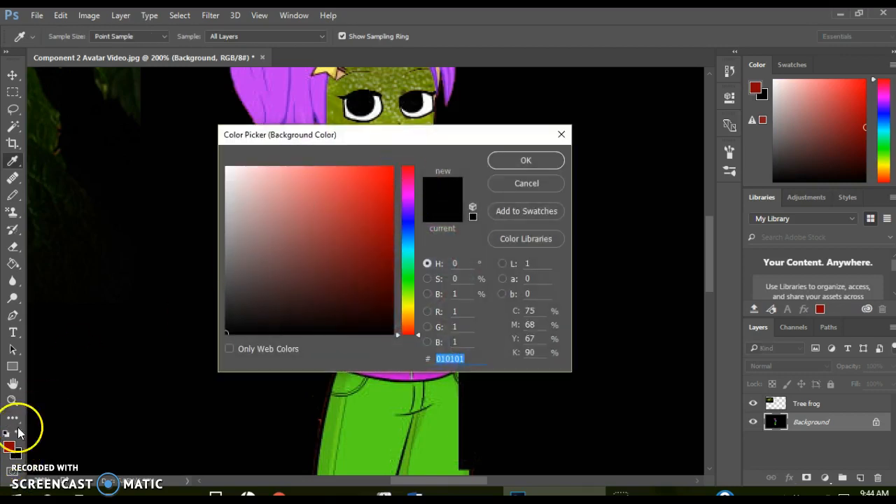
left_click(12, 442)
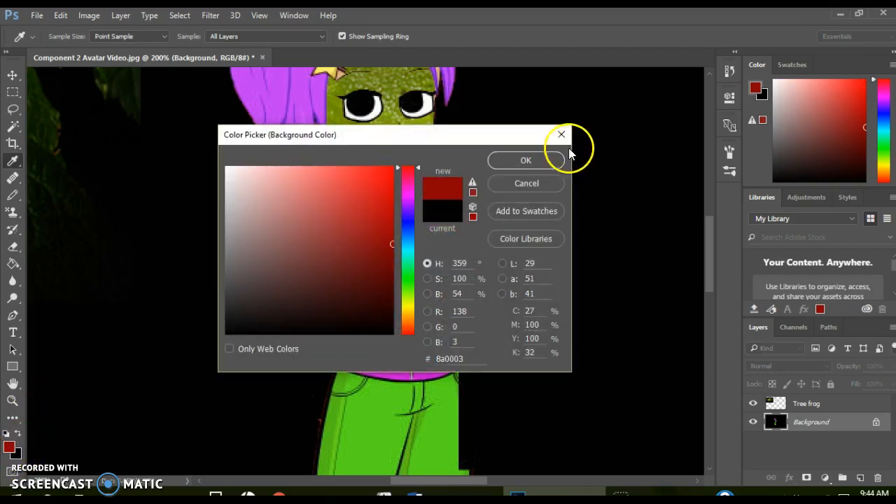
left_click(525, 161)
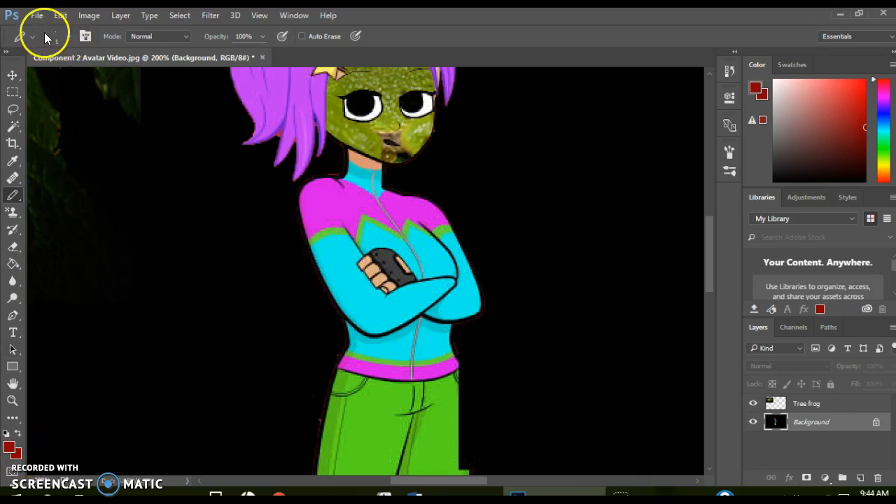
Set the Pencil's size to 6 px.
left_click(69, 37)
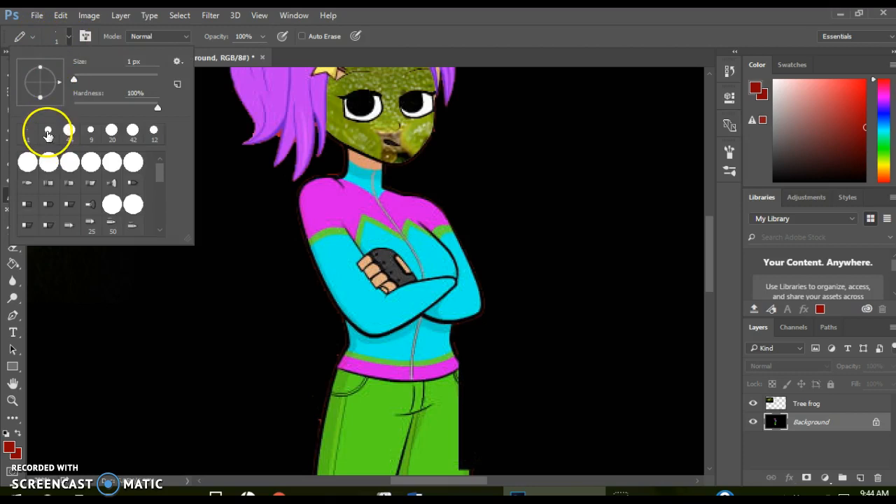
left_click_drag(74, 80, 75, 80)
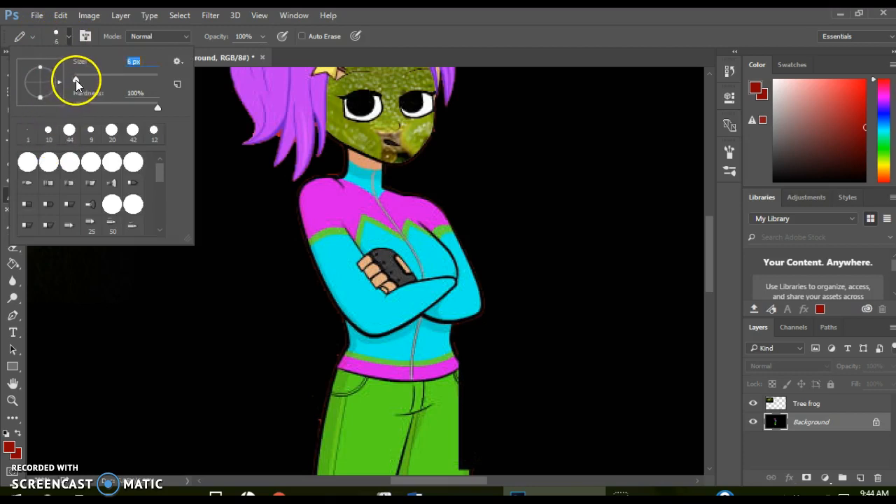
left_click(70, 35)
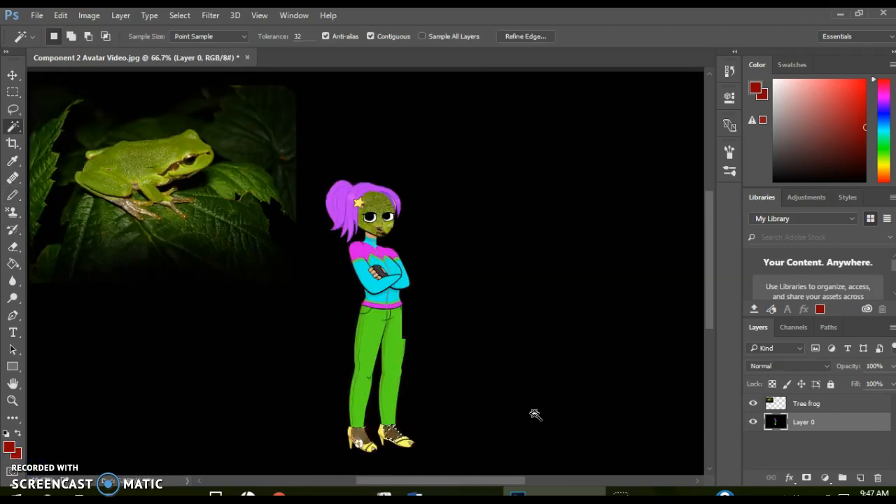
Switch back to the Pencil tool and set its size to 3 px.
left_click(526, 416)
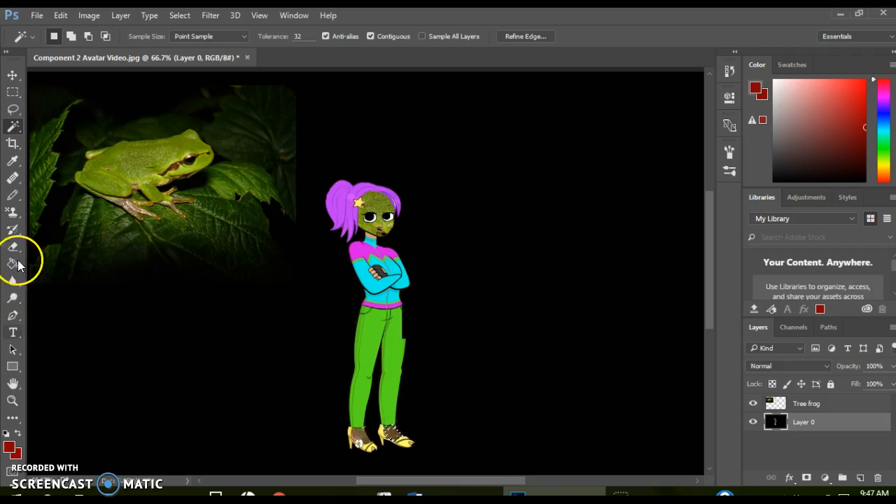
left_click(13, 196)
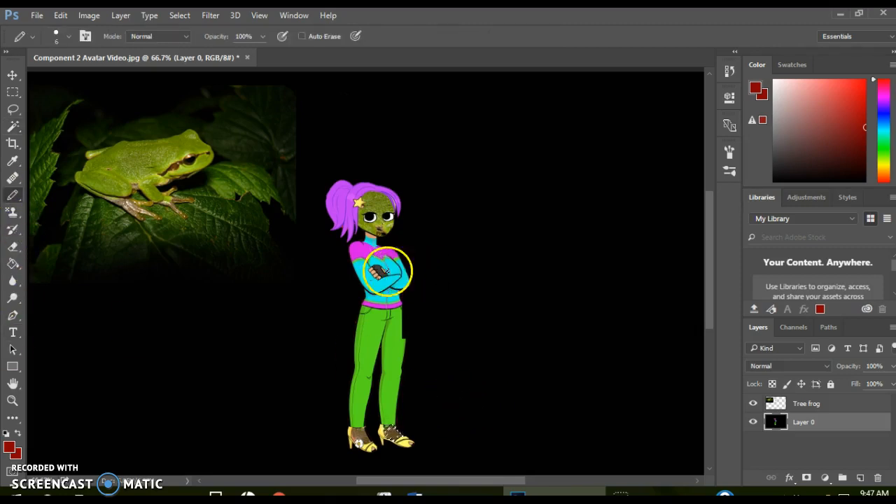
left_click(69, 37)
left_click_drag(76, 82, 75, 82)
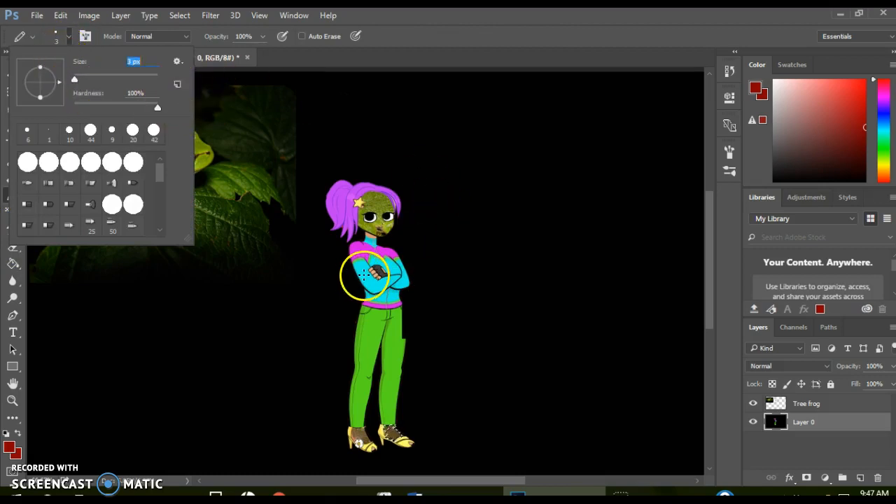
key("Return")
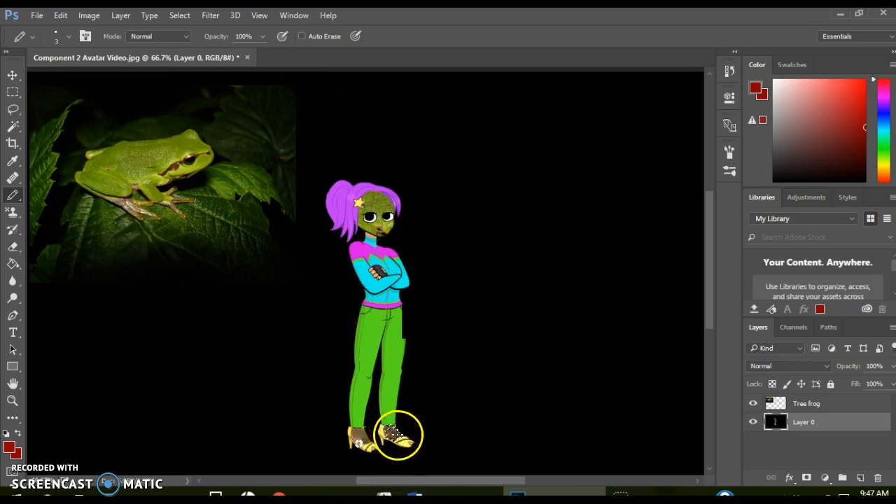
Clear the foot selection and draw a long dark red fingernail on the uppermost finger with the 3 px Pencil.
left_click(13, 126)
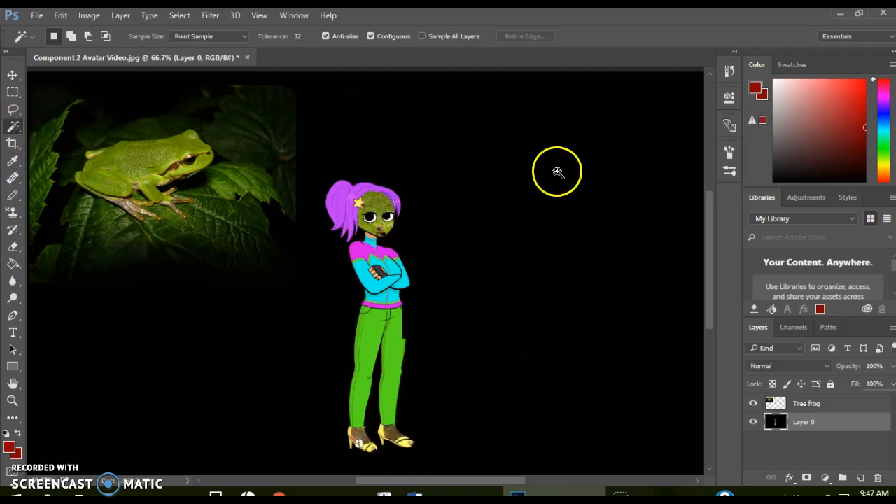
key("ctrl+plus")
key("ctrl+plus")
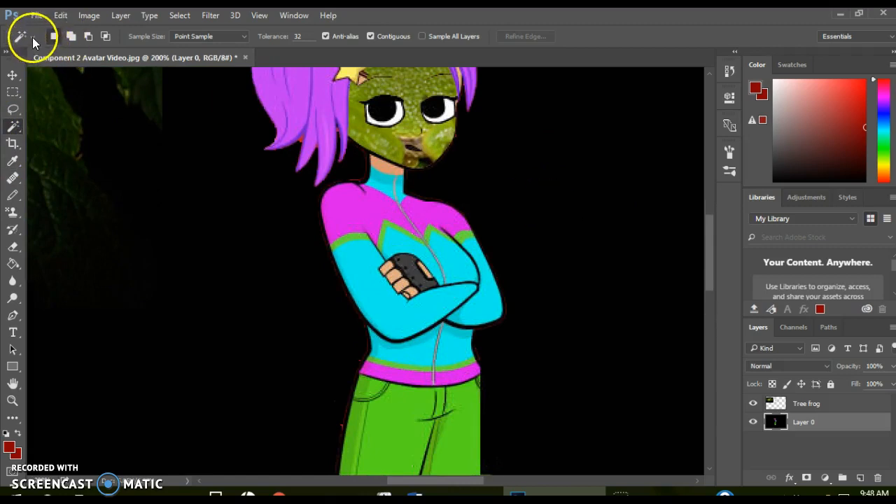
left_click(11, 196)
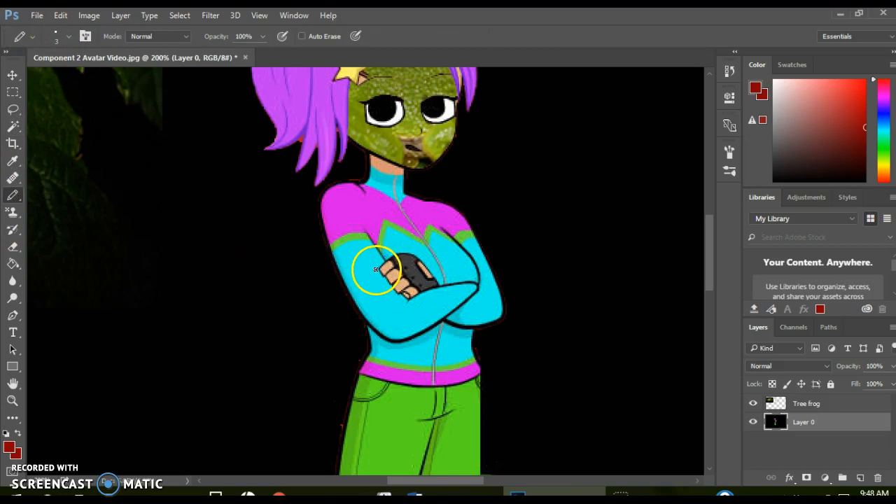
left_click_drag(358, 281, 374, 278)
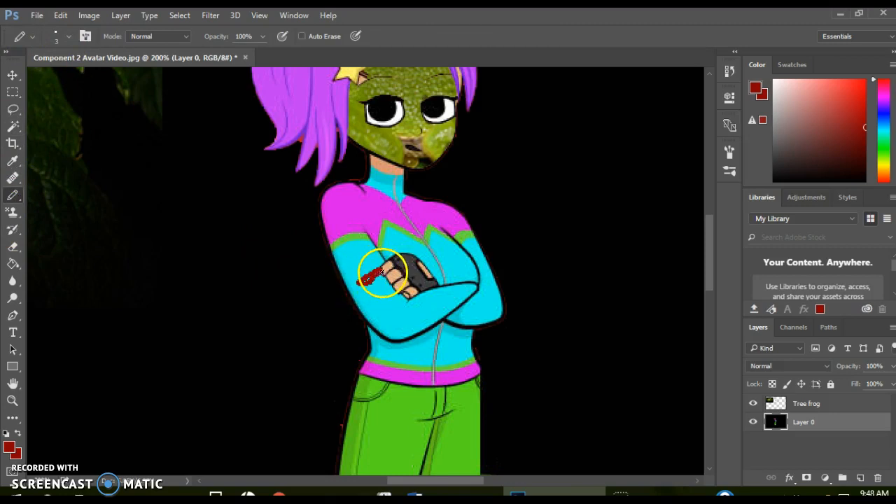
Set the Pencil's size to 1 px and outline long pointed nails on the remaining fingers of the hand.
left_click(68, 36)
left_click_drag(74, 80, 73, 79)
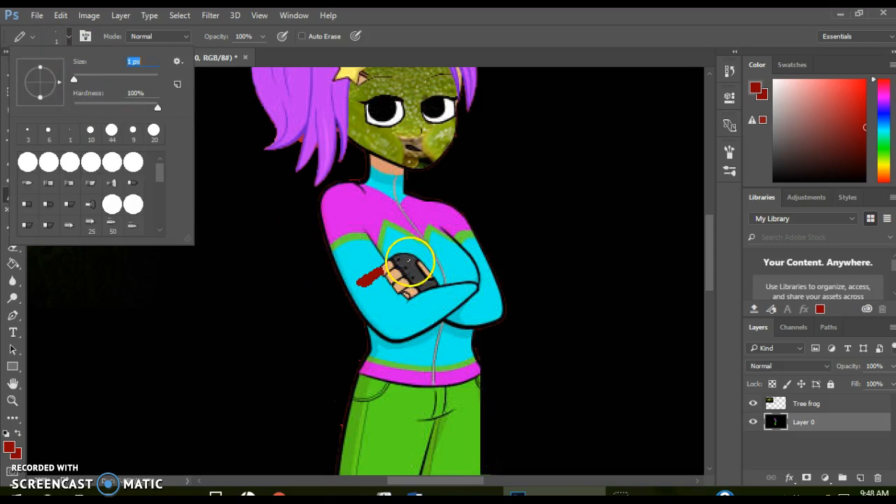
left_click(384, 278)
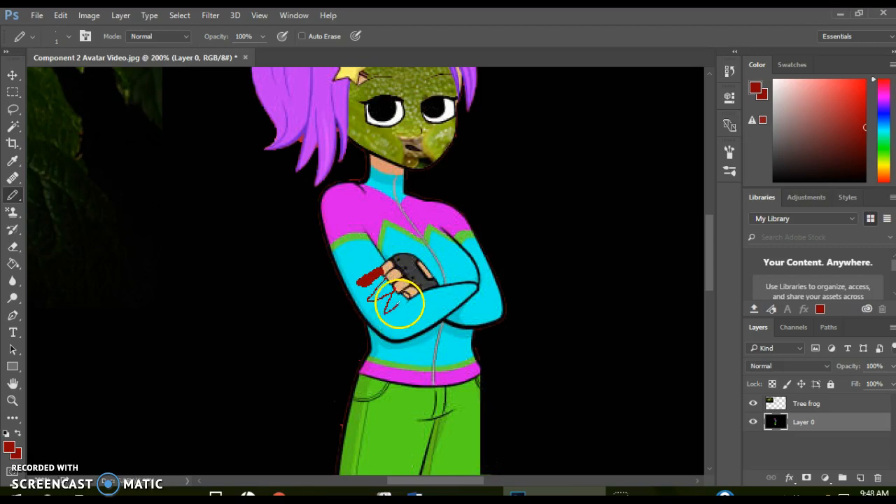
left_click_drag(404, 317, 407, 309)
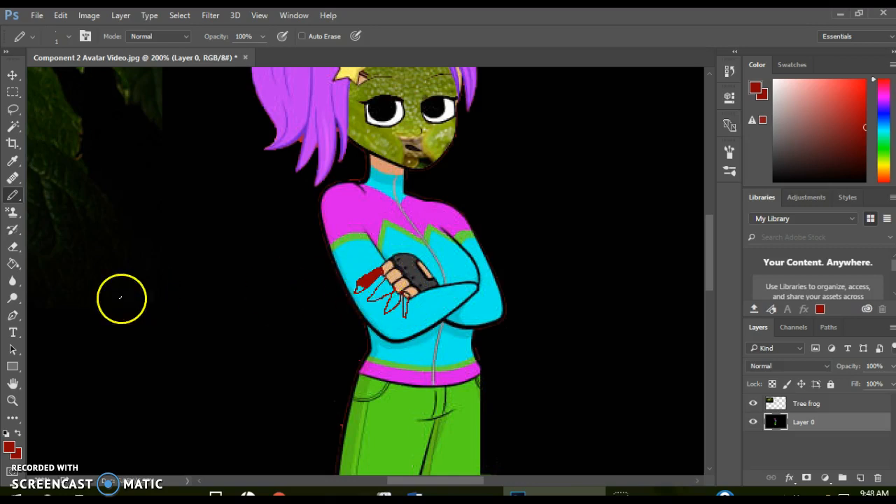
Fill the outlined fingernails with the dark red foreground color using the Paint Bucket.
left_click(13, 264)
left_click(10, 449)
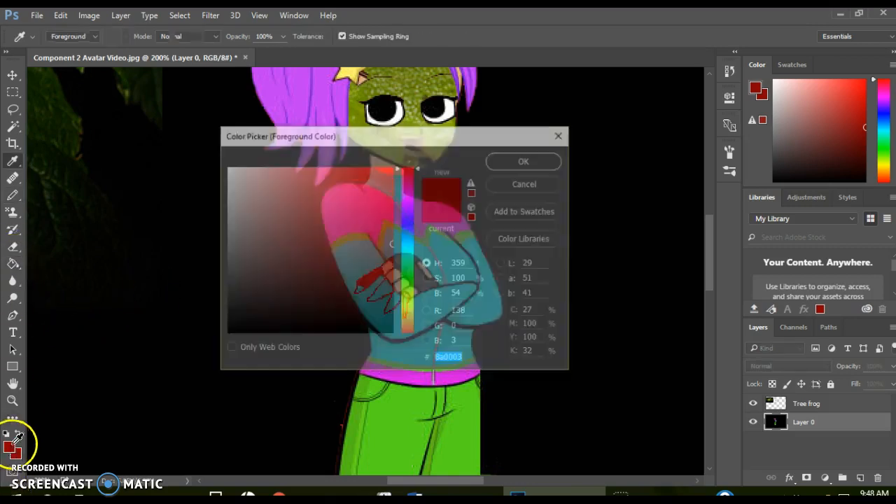
left_click(525, 160)
left_click(370, 284)
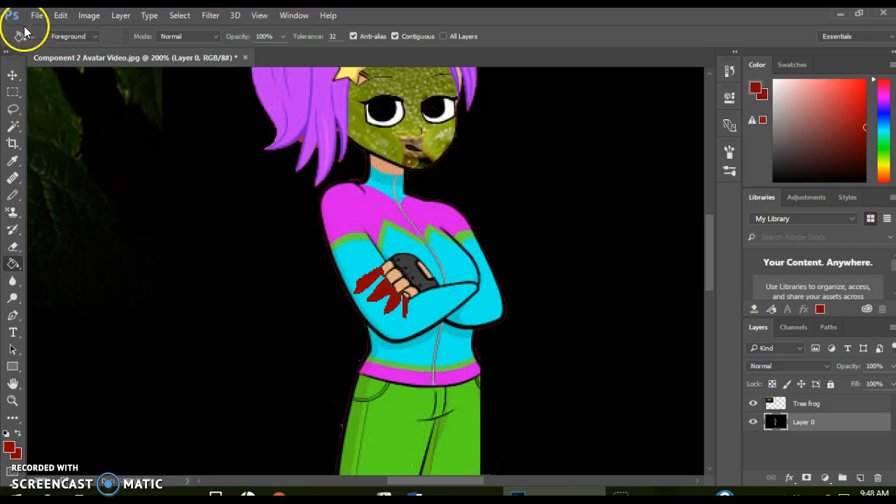
Save the artwork as a layered Photoshop file named Component 2 Avatar Video Final.psd in the Avatar Project folder, keeping Maximize Compatibility on.
left_click(13, 195)
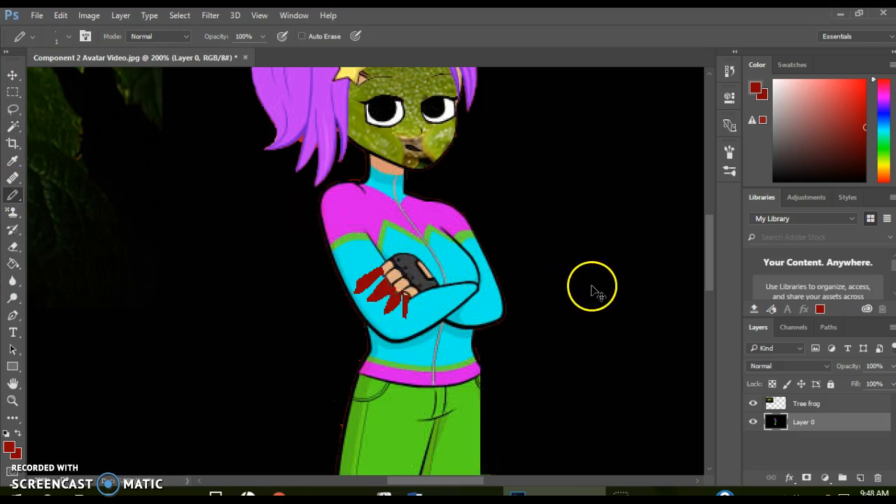
key("ctrl+shift+s")
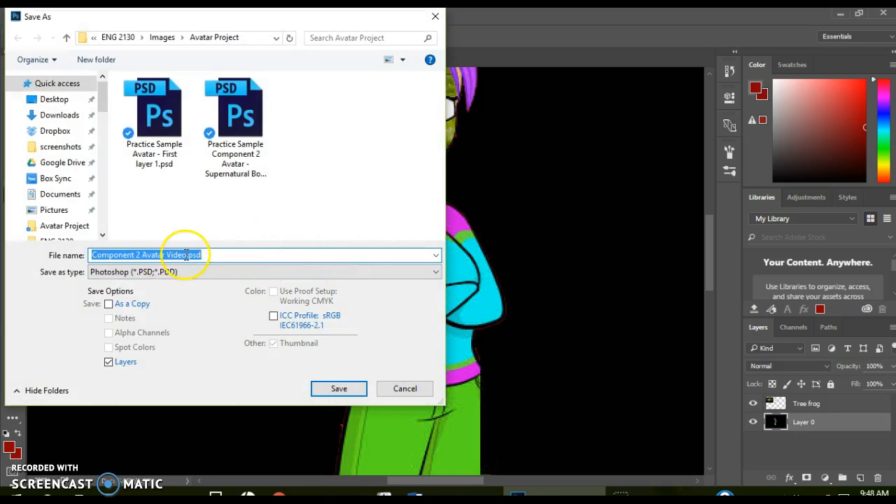
left_click(186, 256)
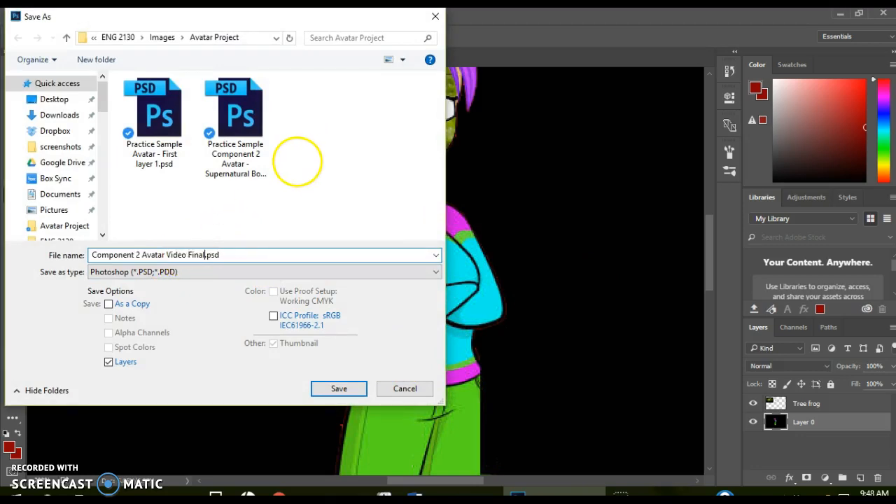
left_click(350, 392)
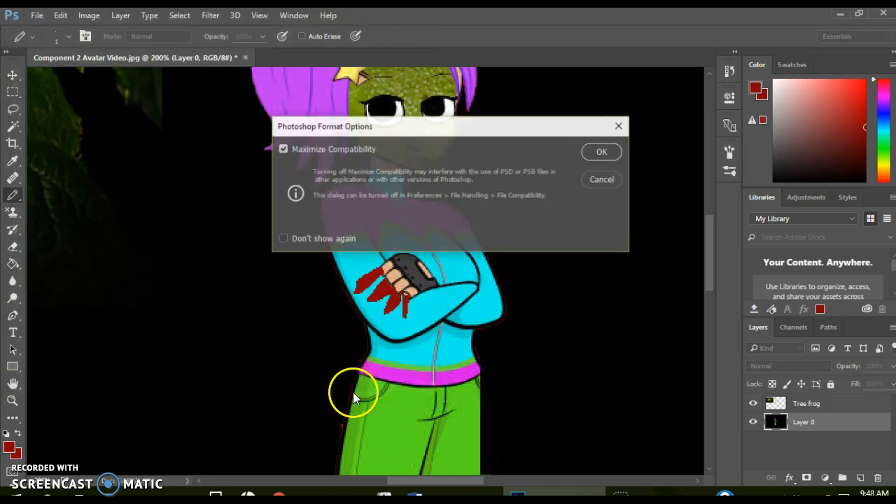
left_click(603, 153)
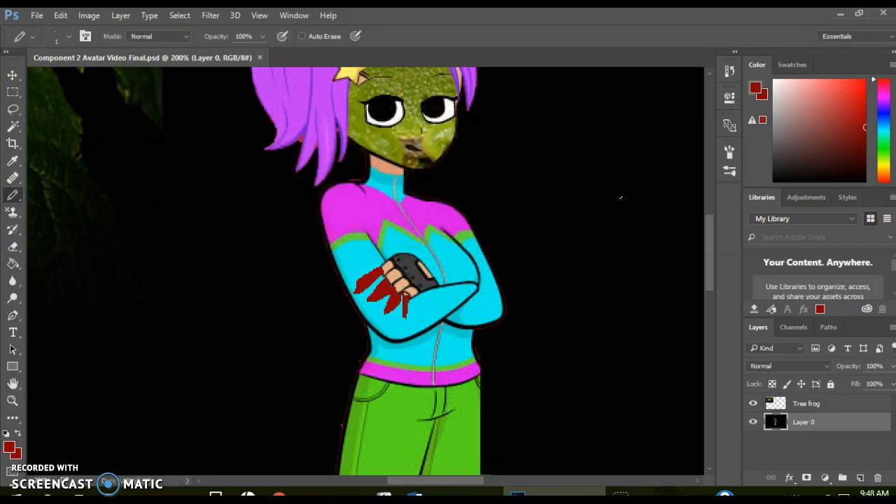
Move Layer 0 above the Tree frog layer so the black background covers the frog photo.
key("ctrl+minus")
key("ctrl+minus")
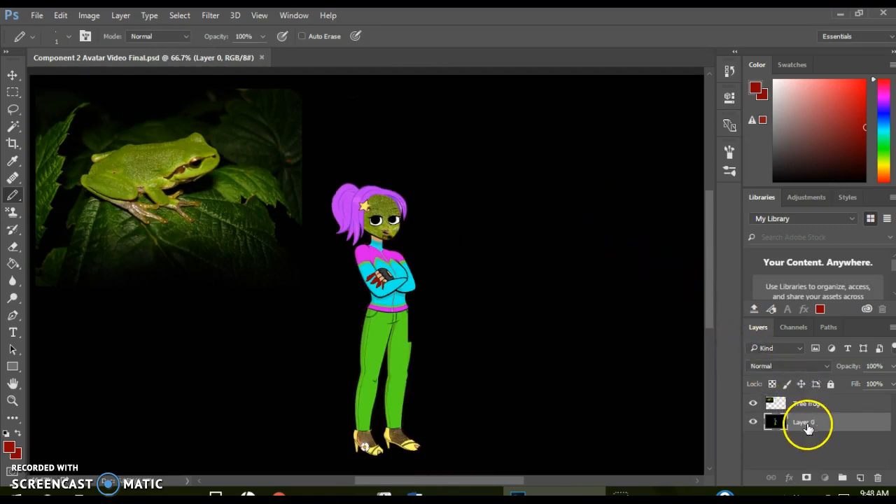
left_click_drag(808, 428, 805, 404)
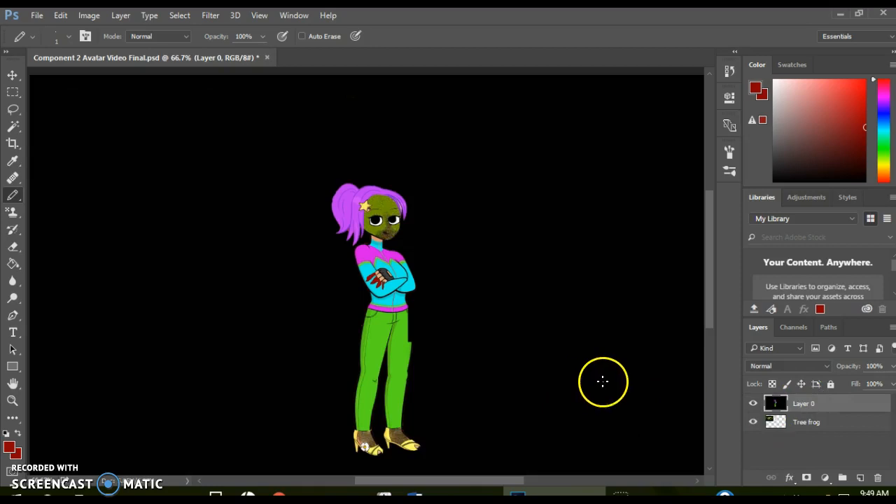
Crop the canvas to a narrow upright frame around the full avatar and save the file.
left_click(12, 143)
left_click_drag(33, 79, 173, 117)
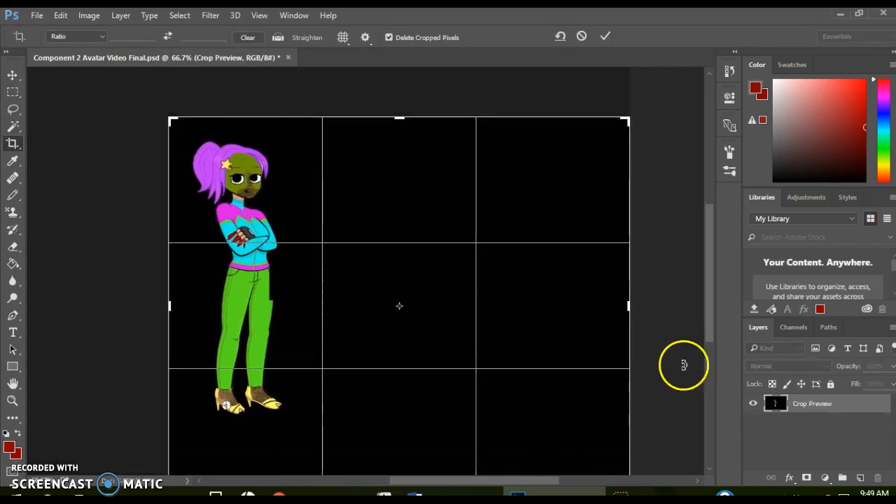
scroll(714, 320, "down", 3)
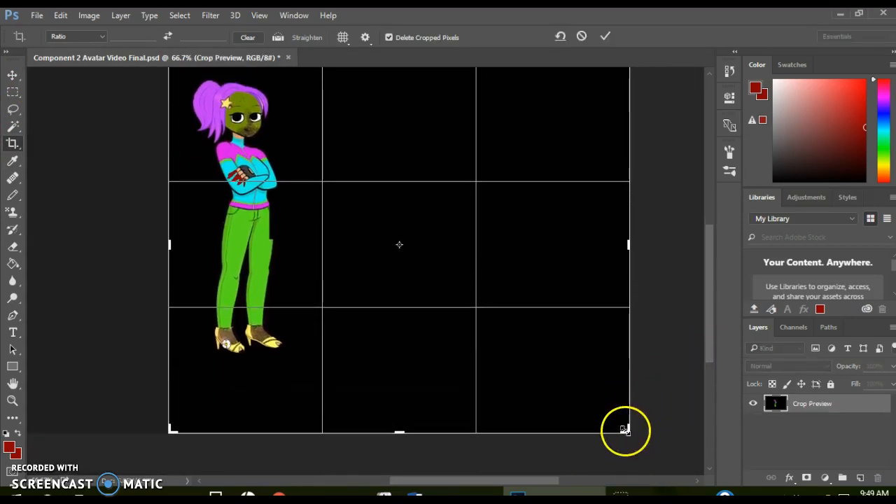
left_click_drag(626, 432, 467, 397)
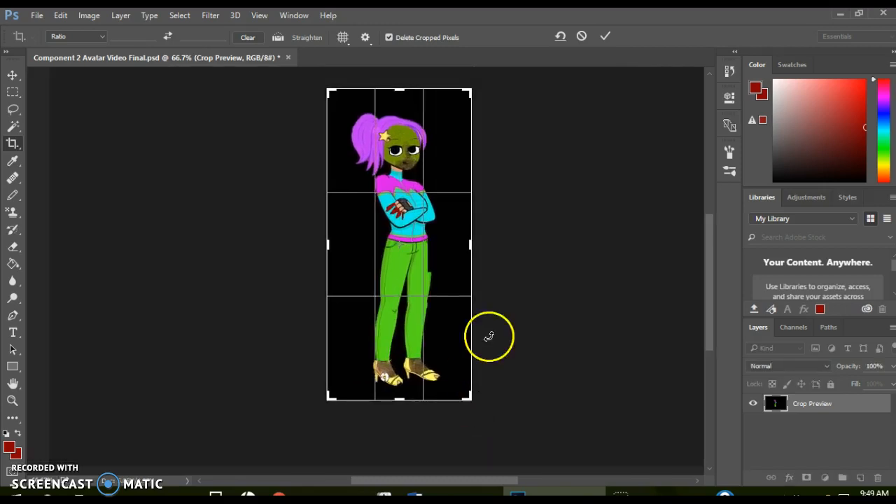
left_click(605, 37)
key("ctrl+s")
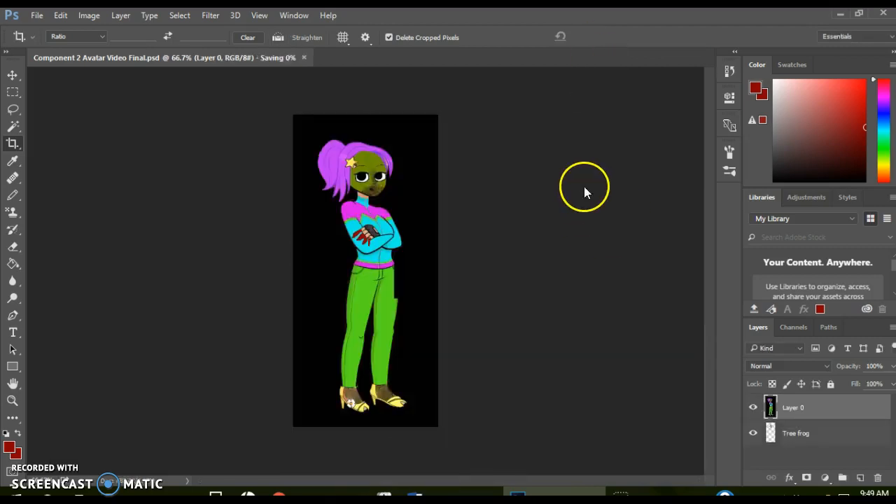